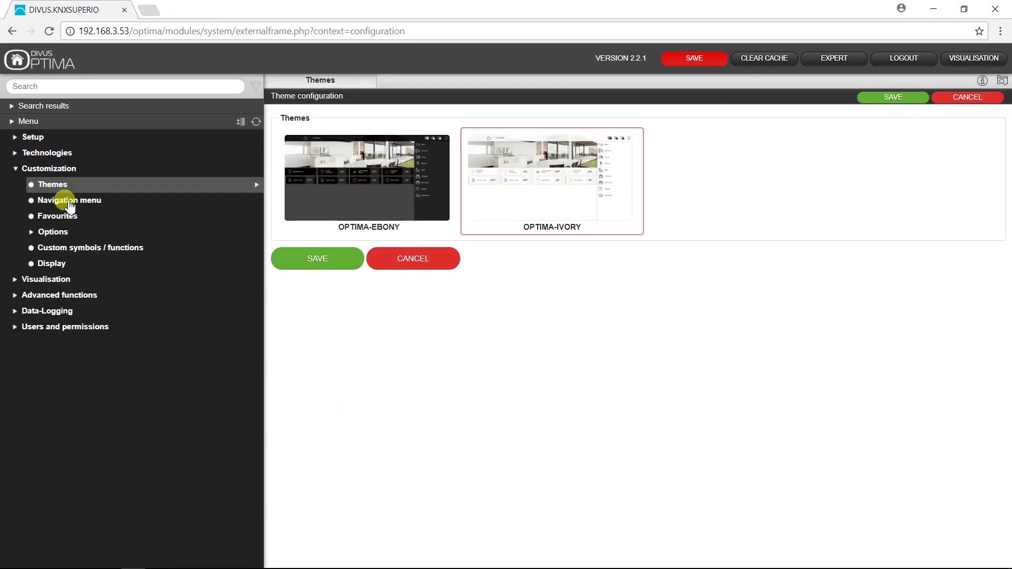
- Rename the Scenarios entry in the navigation menu configuration to Scenarios 2
left_click(66, 200)
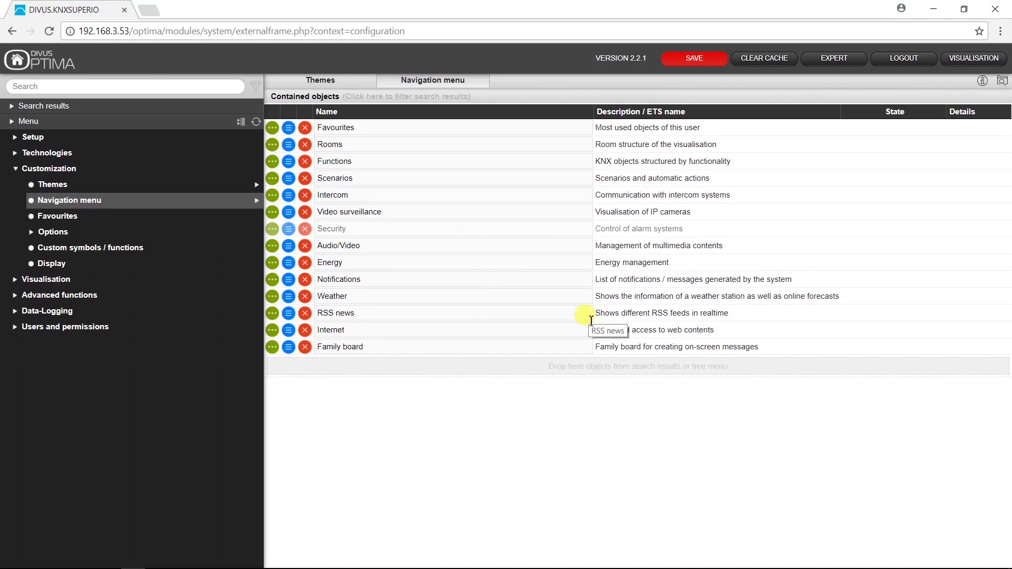
left_click(369, 183)
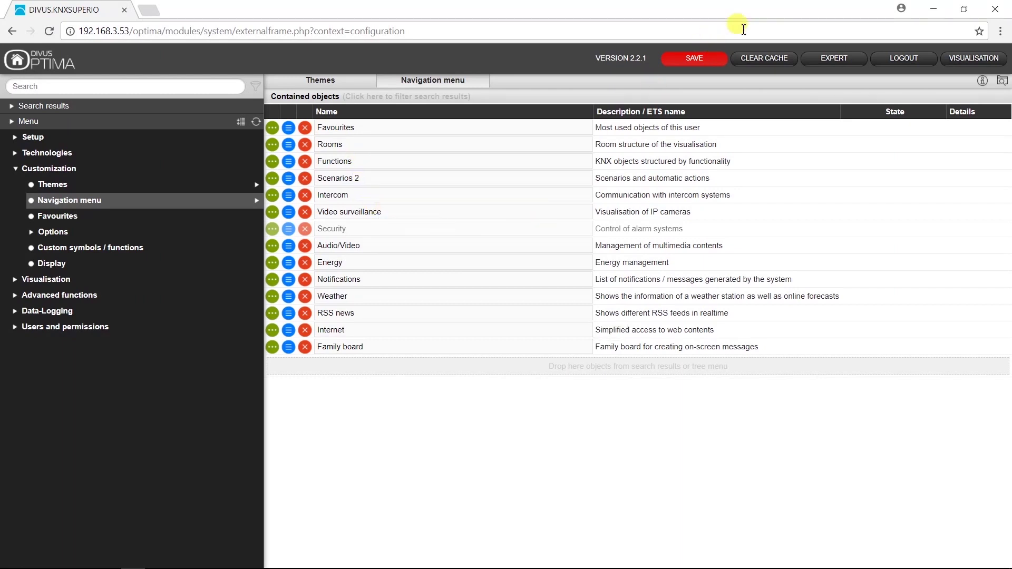
- In expert mode, hide the Audio/Video navigation menu entry and move Notifications above Energy
left_click(846, 62)
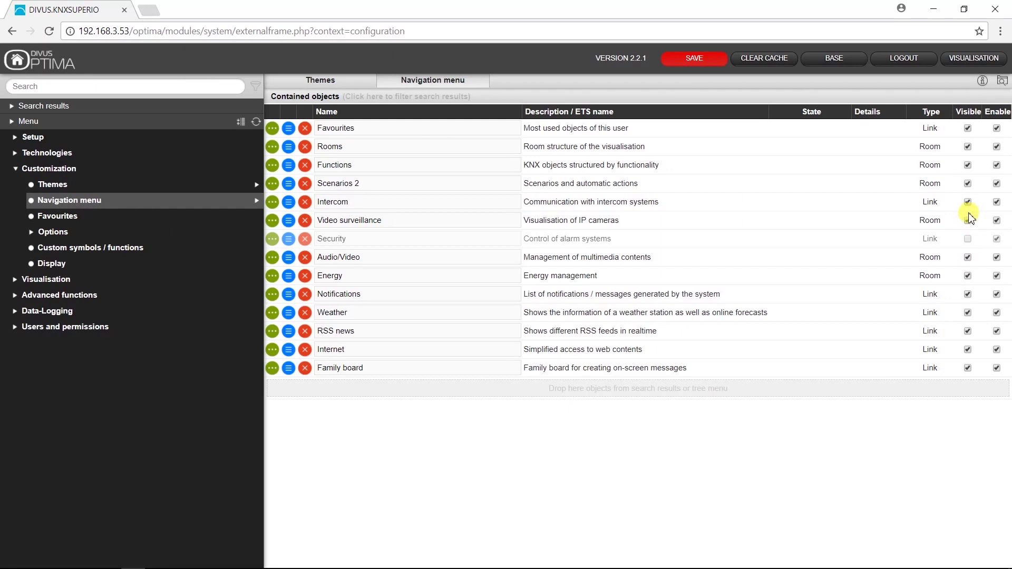
left_click(967, 257)
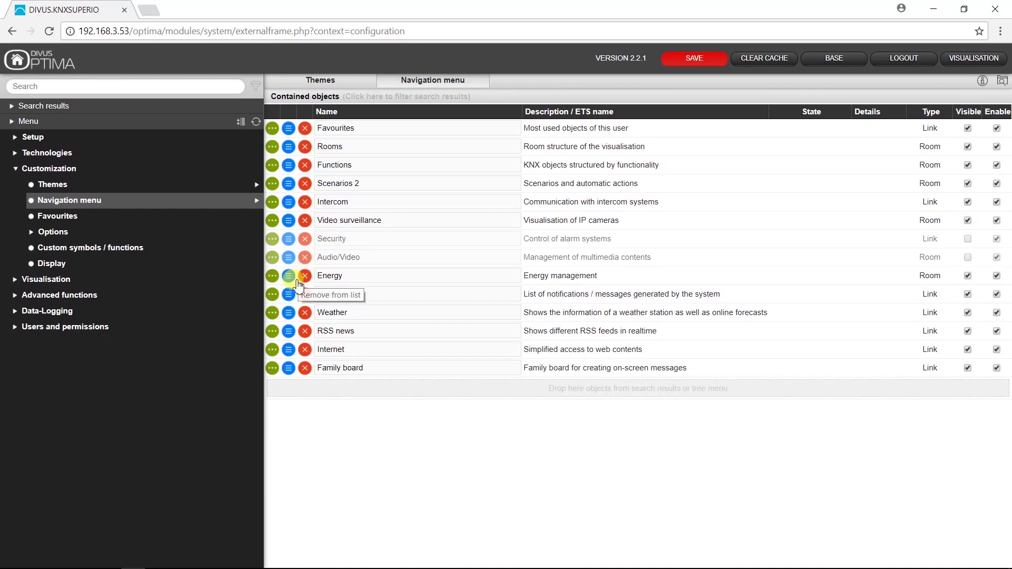
left_click_drag(289, 295, 293, 277)
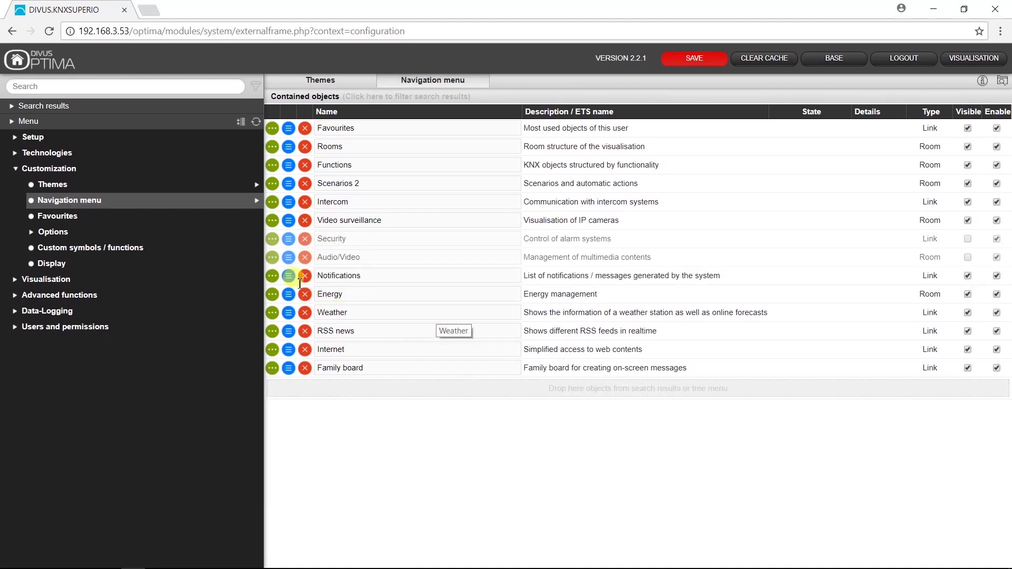
- Add the Lockscreen-Raum room from the visualisation rooms to the navigation menu's contained objects
left_click(47, 279)
left_click(50, 295)
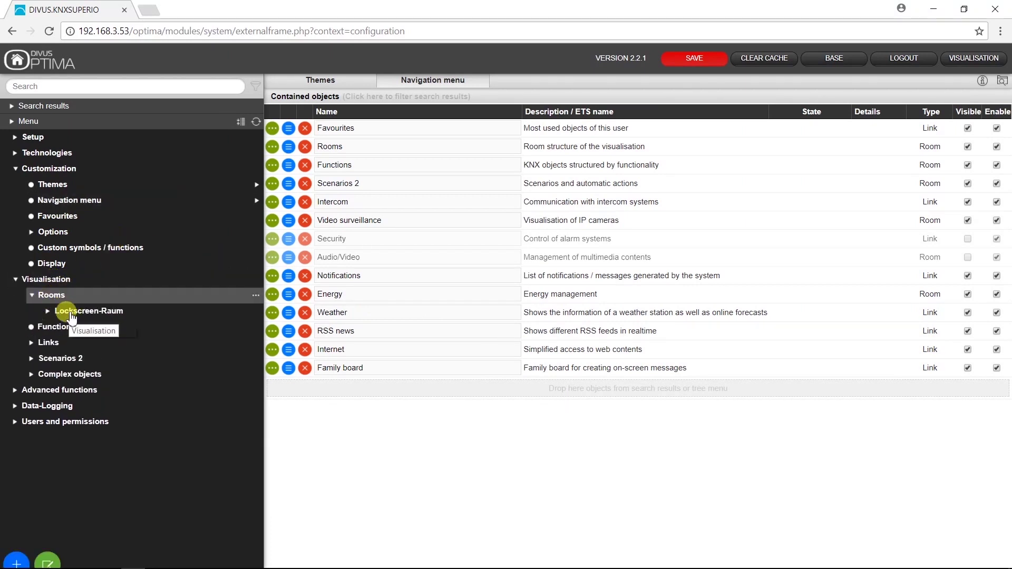
left_click_drag(71, 314, 332, 210)
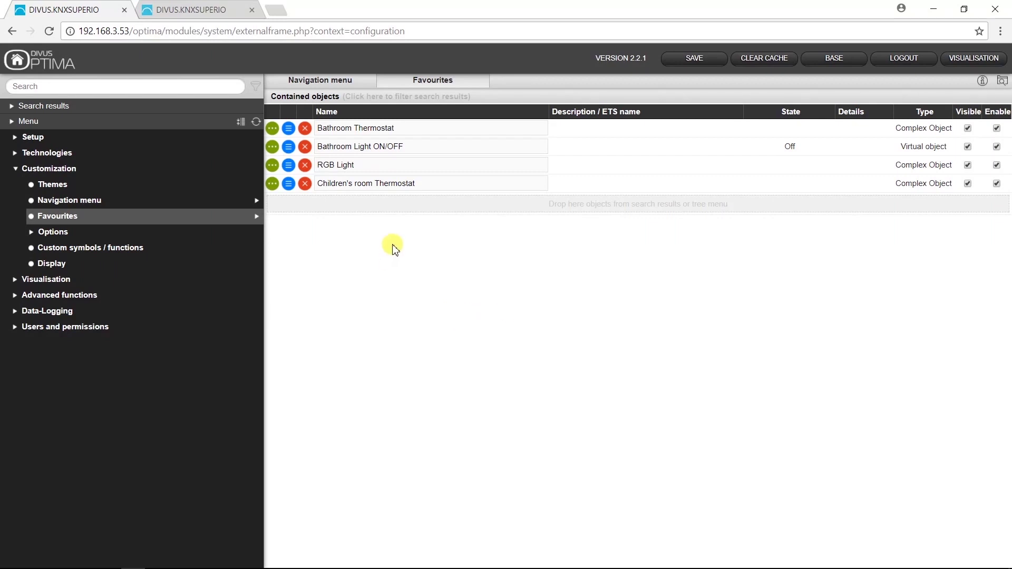
- Remove RGB Light from the favourites and move Children's room Thermostat above Bathroom Light ON/OFF
left_click(305, 167)
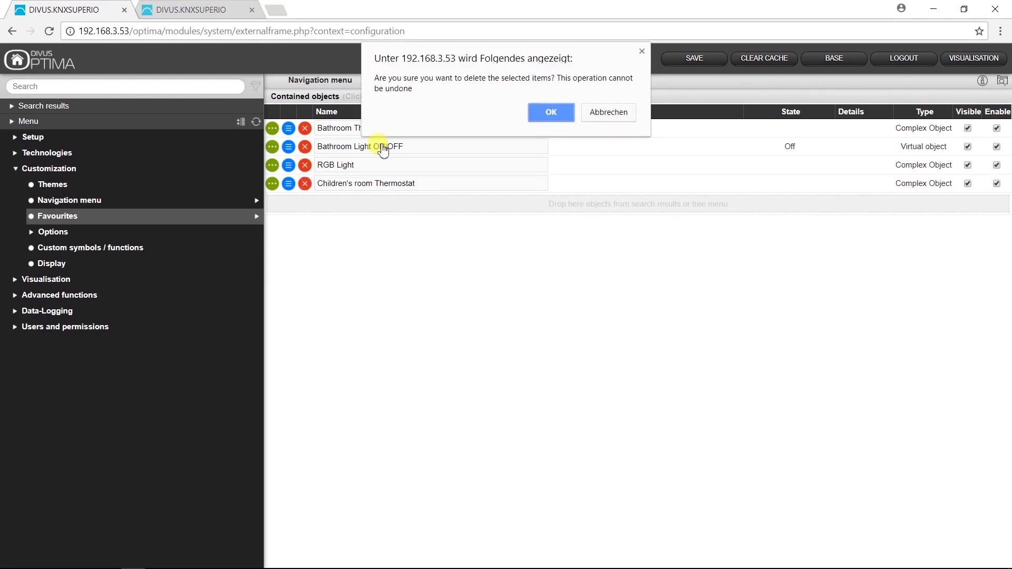
left_click(551, 113)
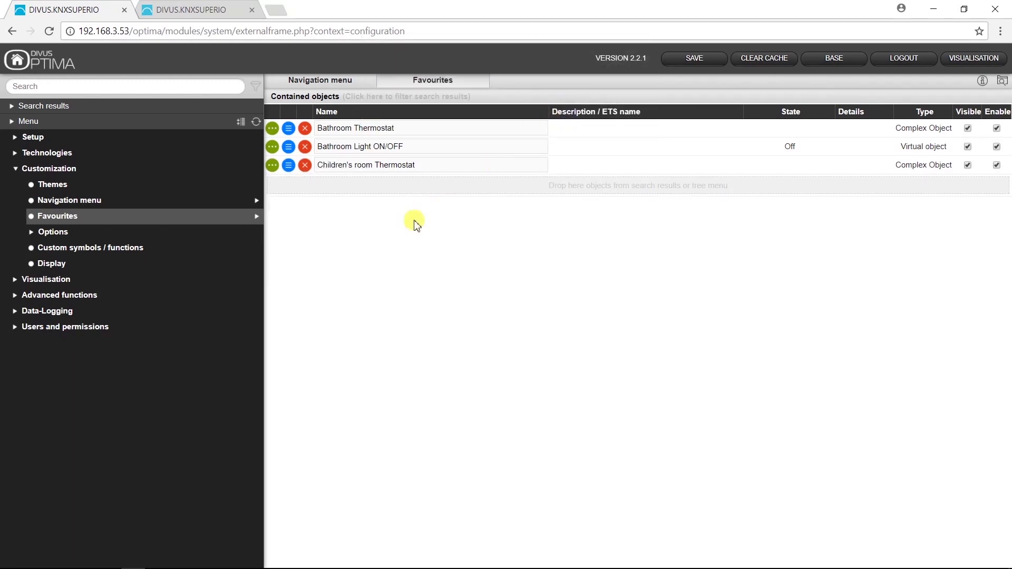
left_click(288, 166)
left_click_drag(288, 168, 289, 143)
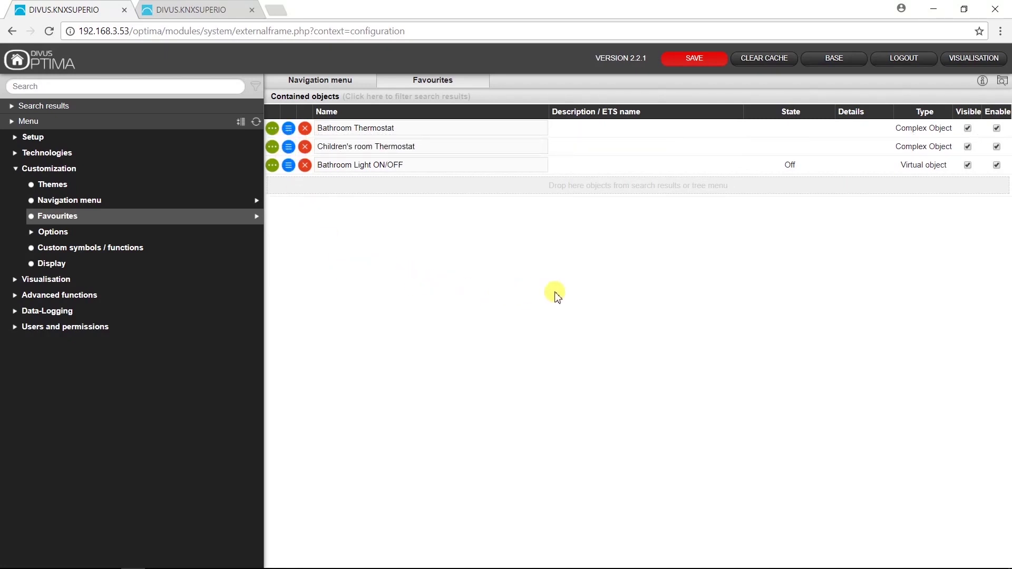
- In the home page options, set the background image to the light grey gradient and check it in the visualisation
left_click(47, 234)
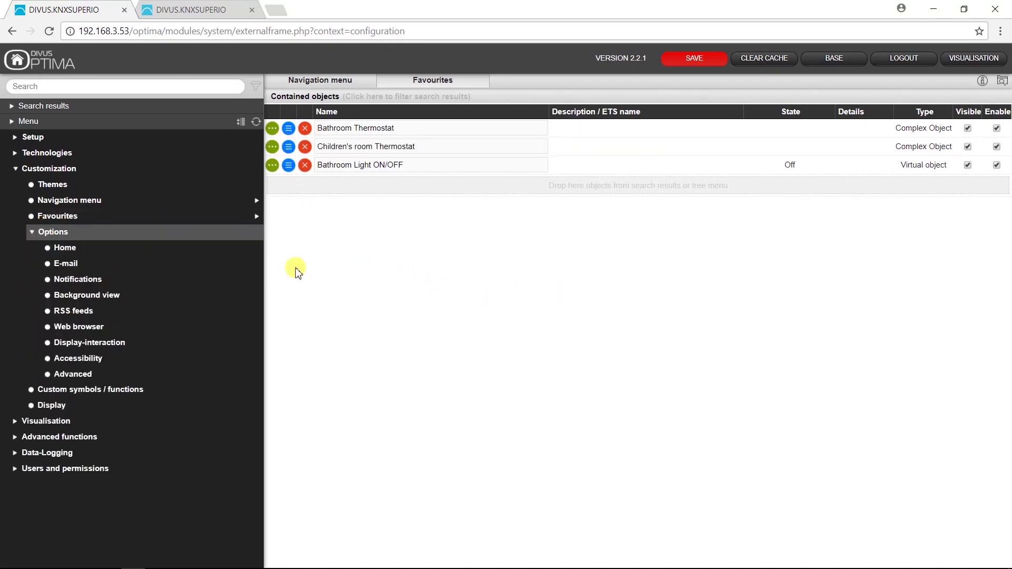
left_click(62, 250)
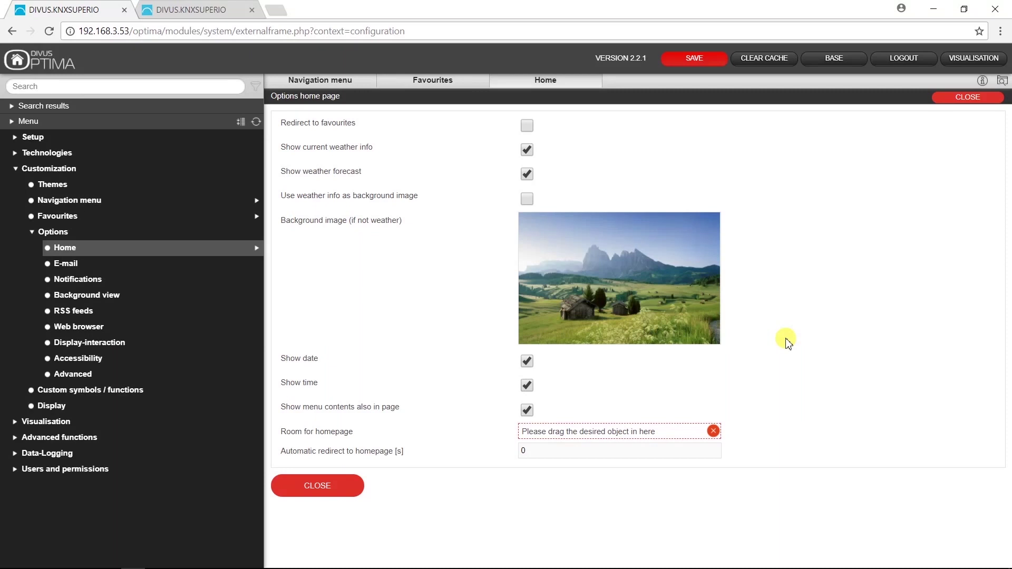
left_click(527, 126)
left_click(606, 288)
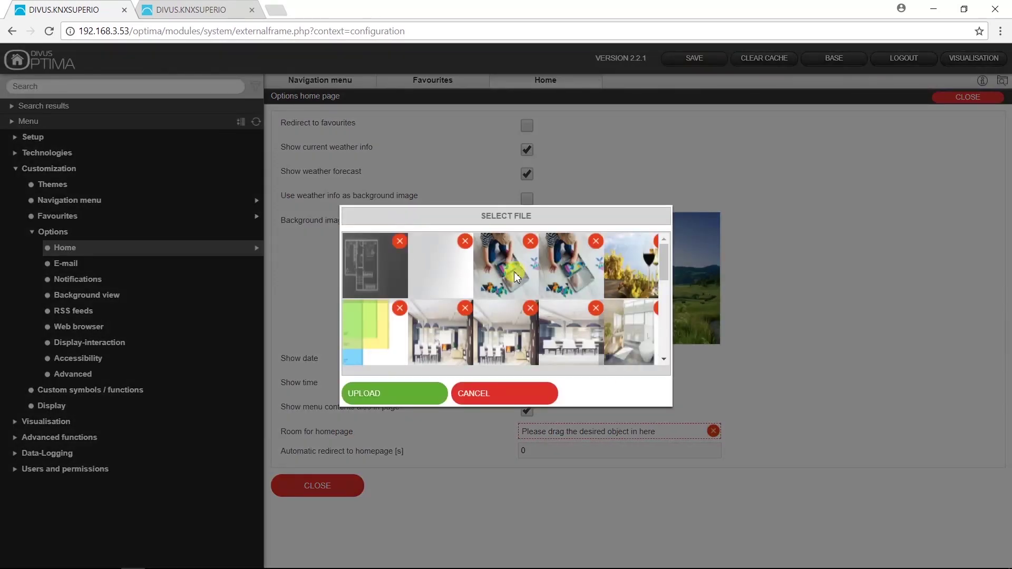
left_click(443, 271)
left_click(224, 4)
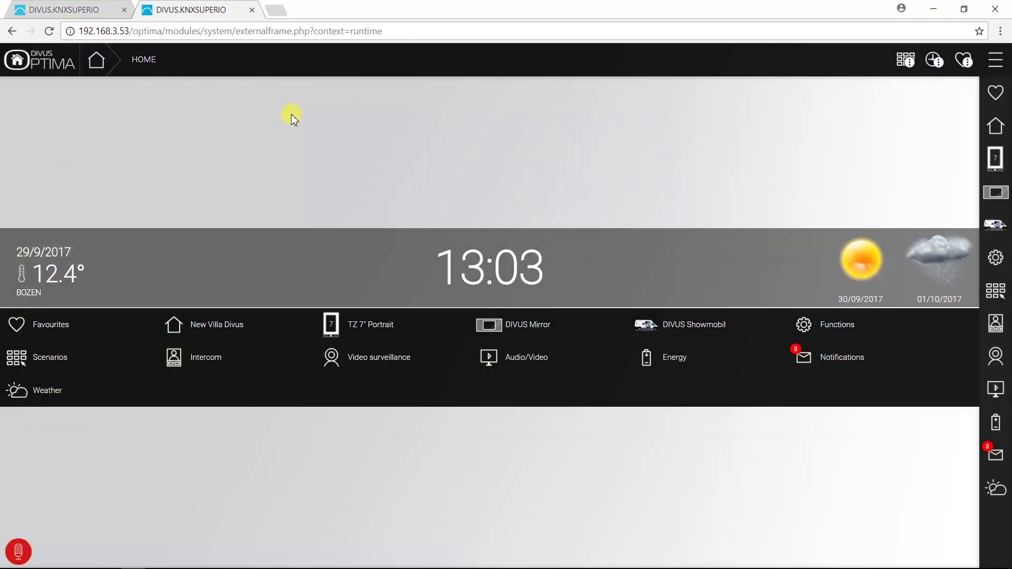
left_click(48, 8)
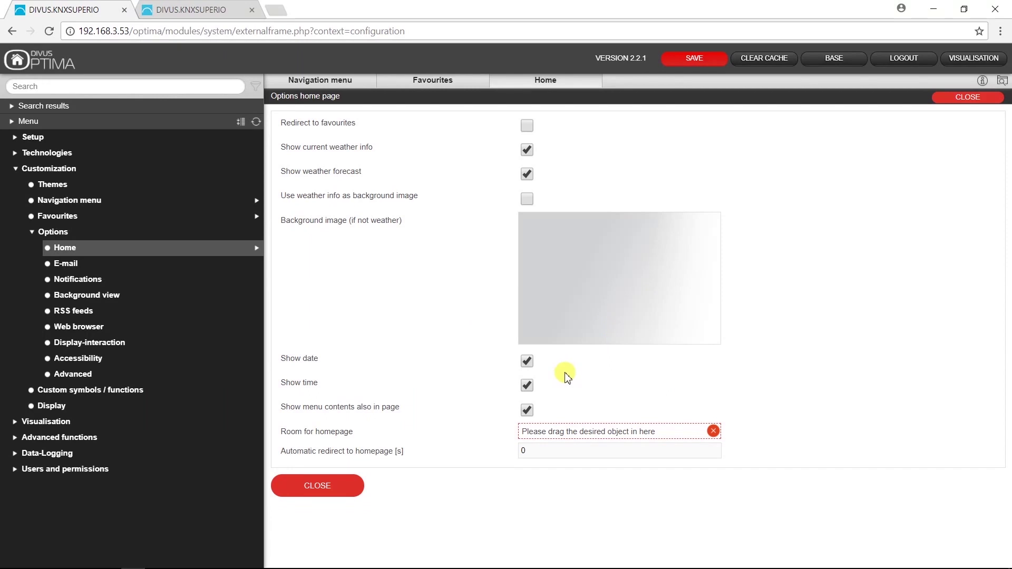
- Try using the weather info as the home page background image and reload the visualisation
left_click(527, 199)
left_click(179, 9)
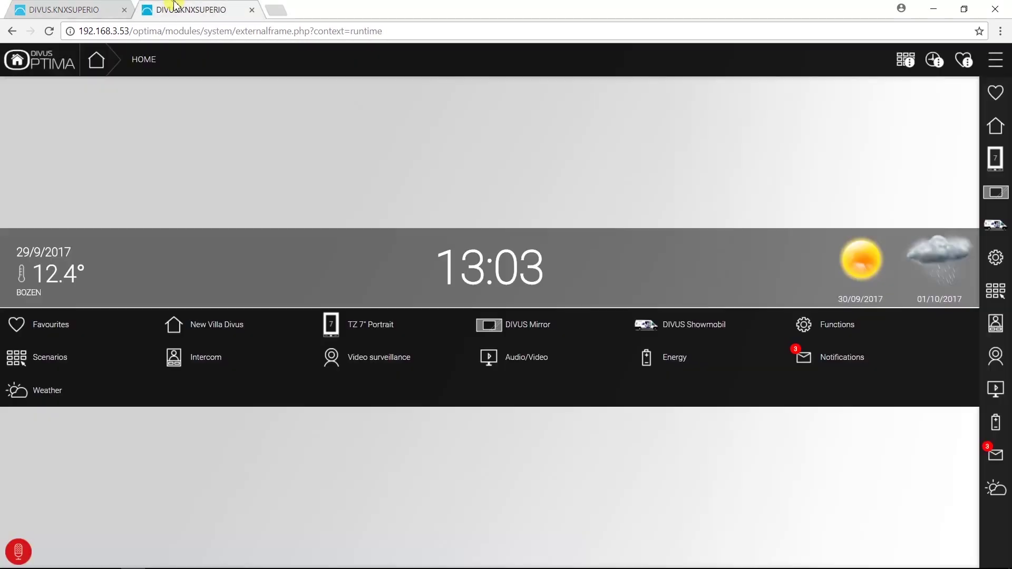
left_click(49, 31)
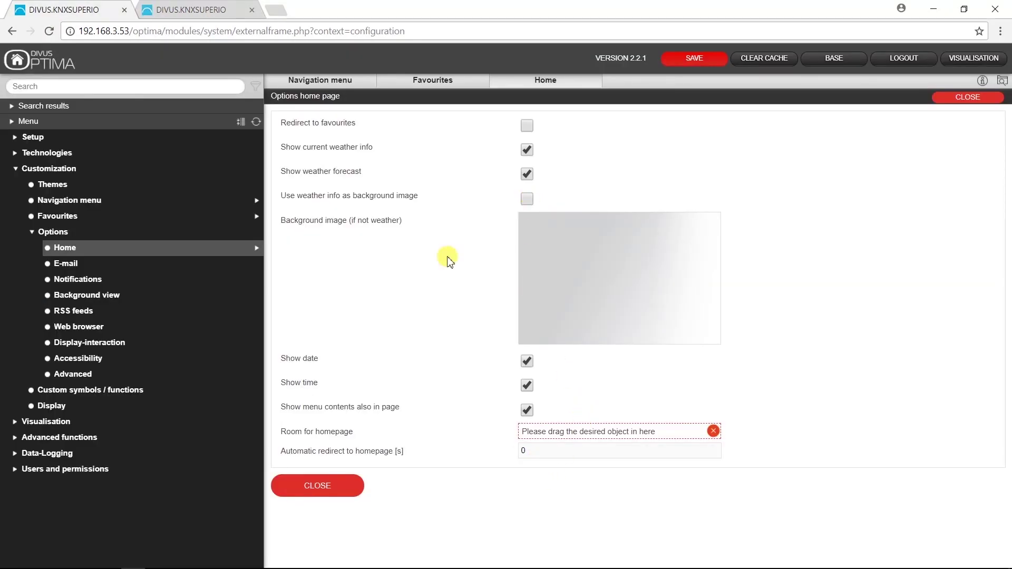
- Turn off showing menu contents on the home page and assign the New Villa Divus room as homepage
left_click(180, 7)
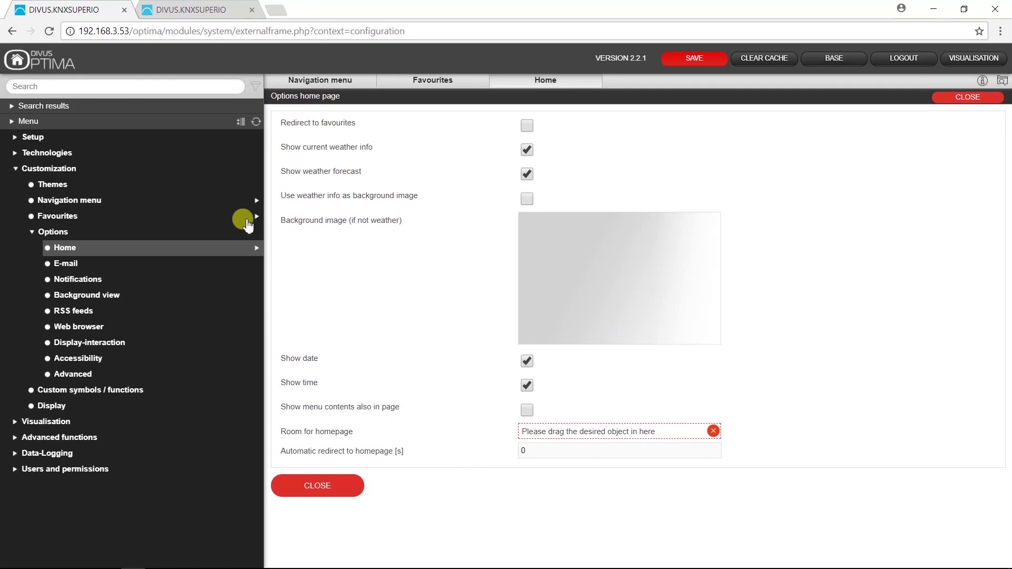
left_click(81, 90)
type("villa")
key("Return")
left_click_drag(36, 119, 566, 432)
- Try an automatic redirect to the homepage after 15 seconds and check the visualisation
key("Tab")
type("15")
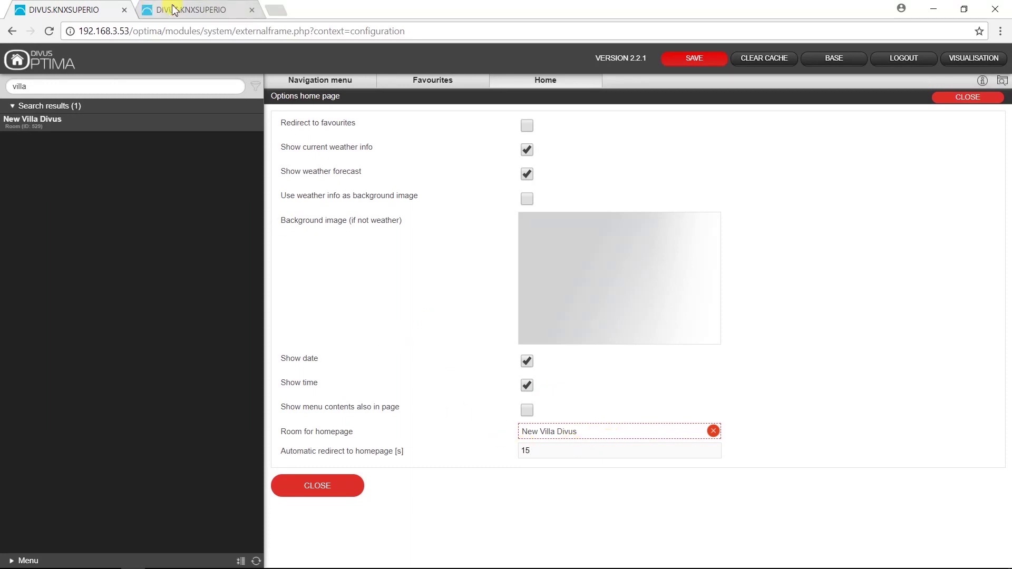
left_click(187, 10)
left_click(105, 9)
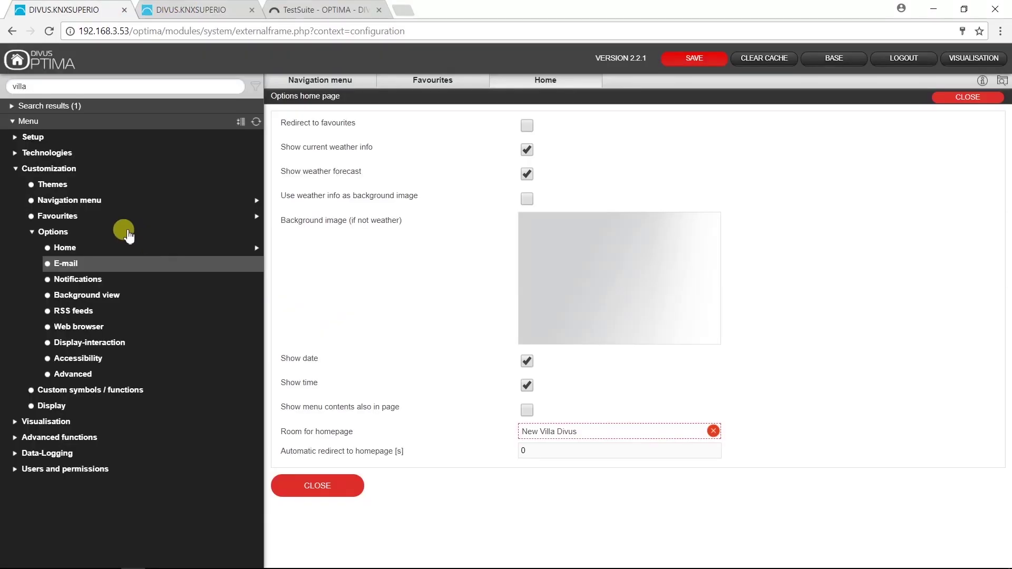
- Review the outgoing e-mail server settings in the customization options, then close them
left_click(70, 264)
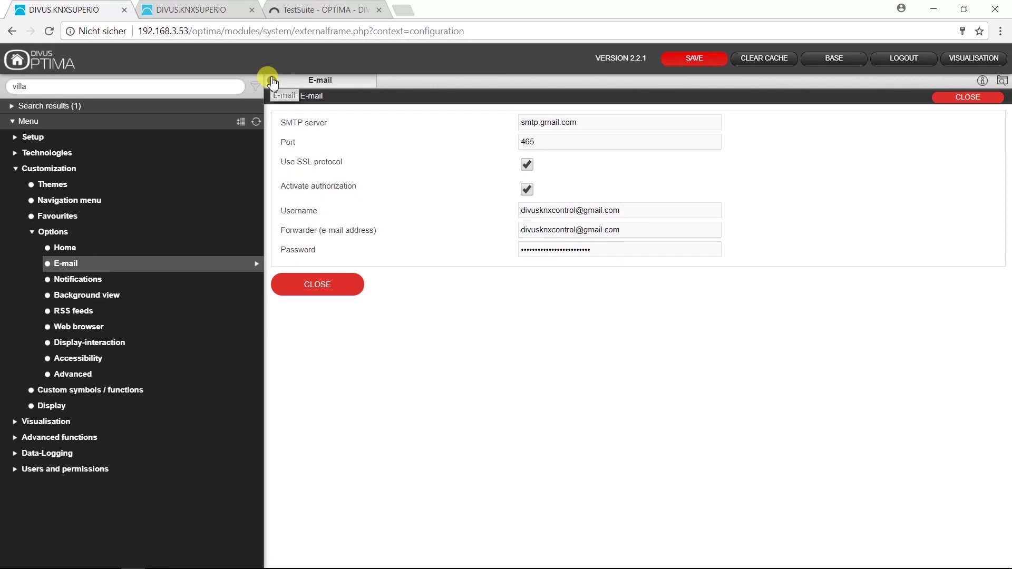
left_click(271, 80)
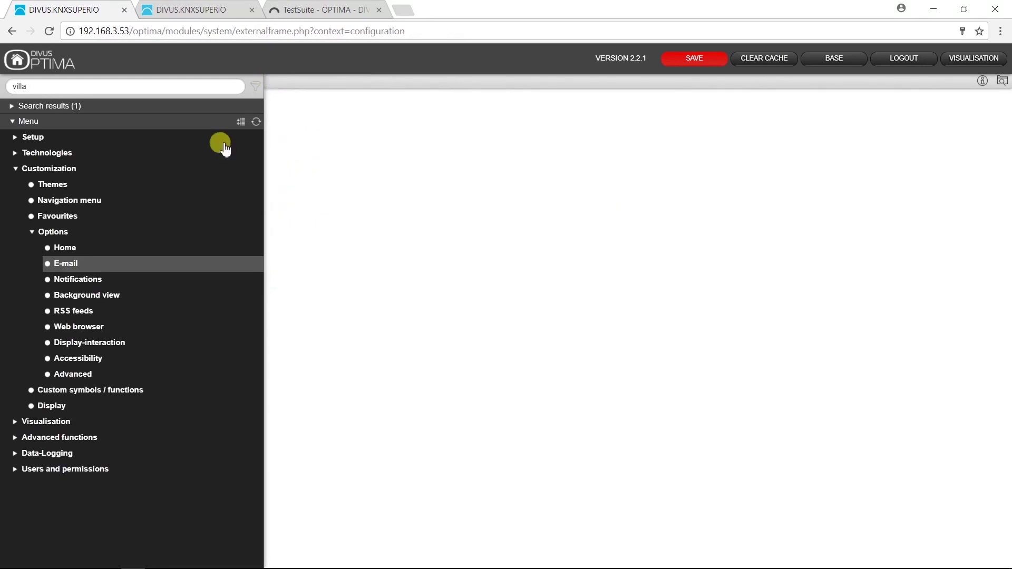
- Enable the notification center for information messages and check the notifications in the visualisation
left_click(84, 282)
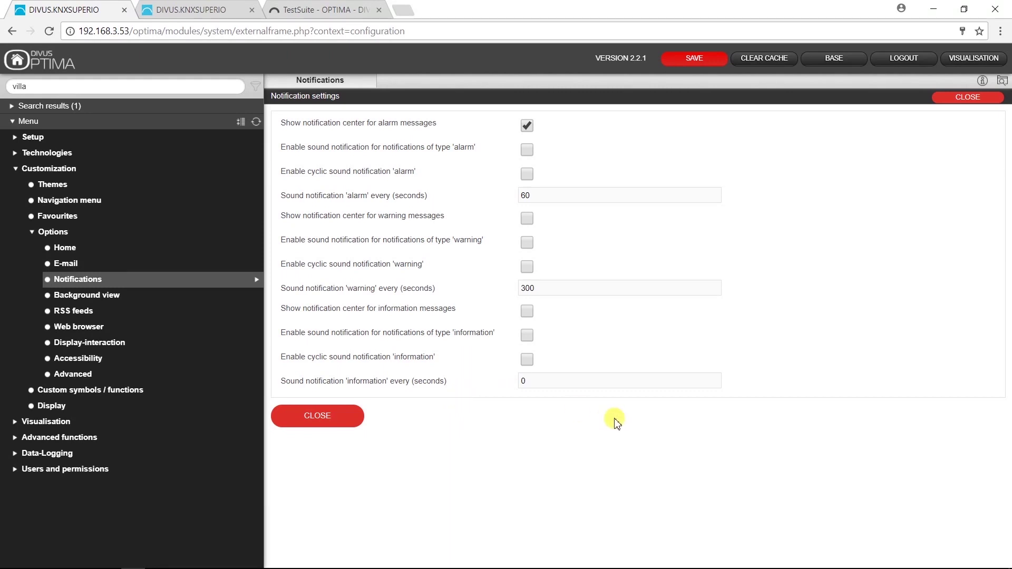
left_click(528, 220)
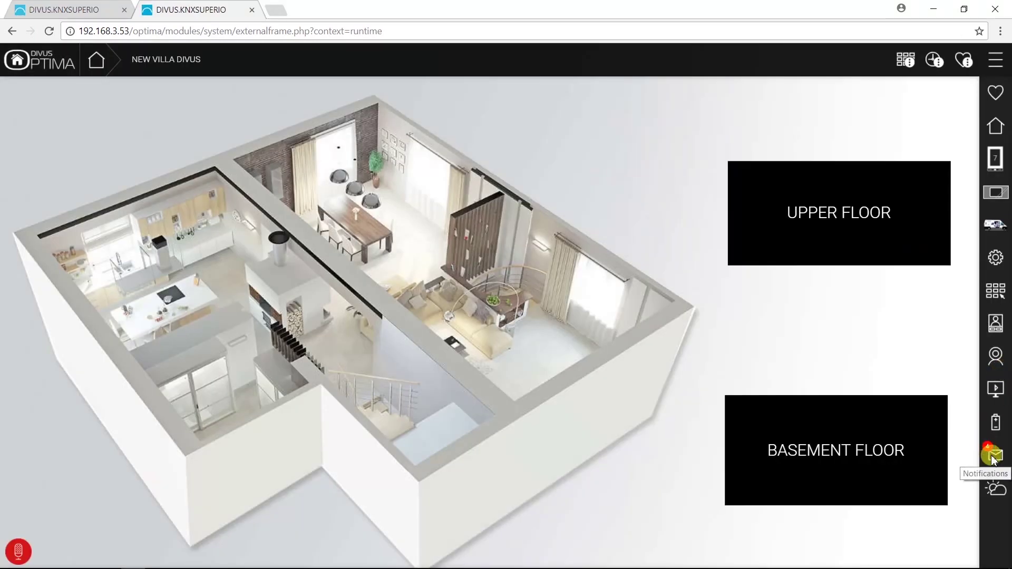
left_click(992, 456)
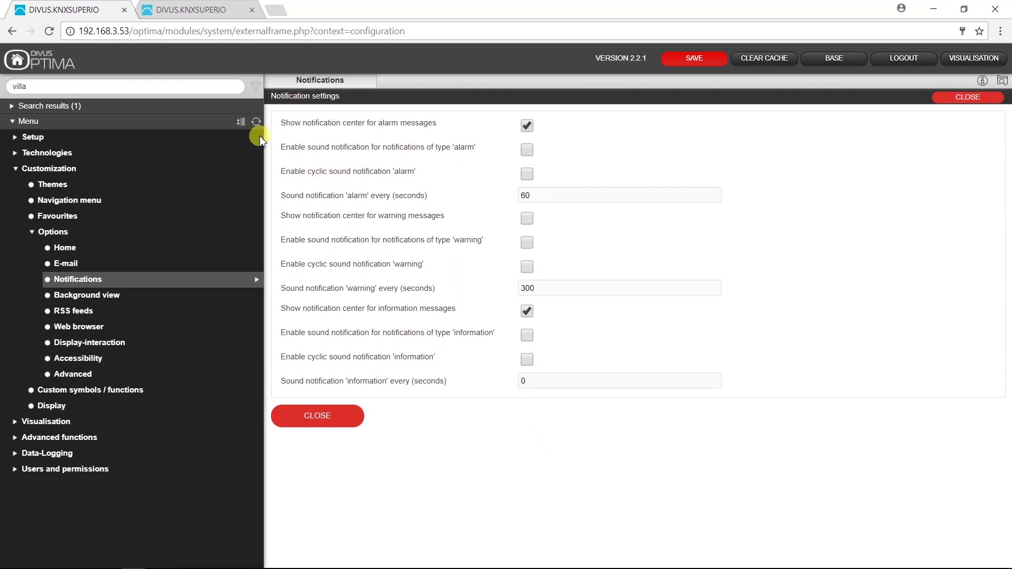
left_click(191, 9)
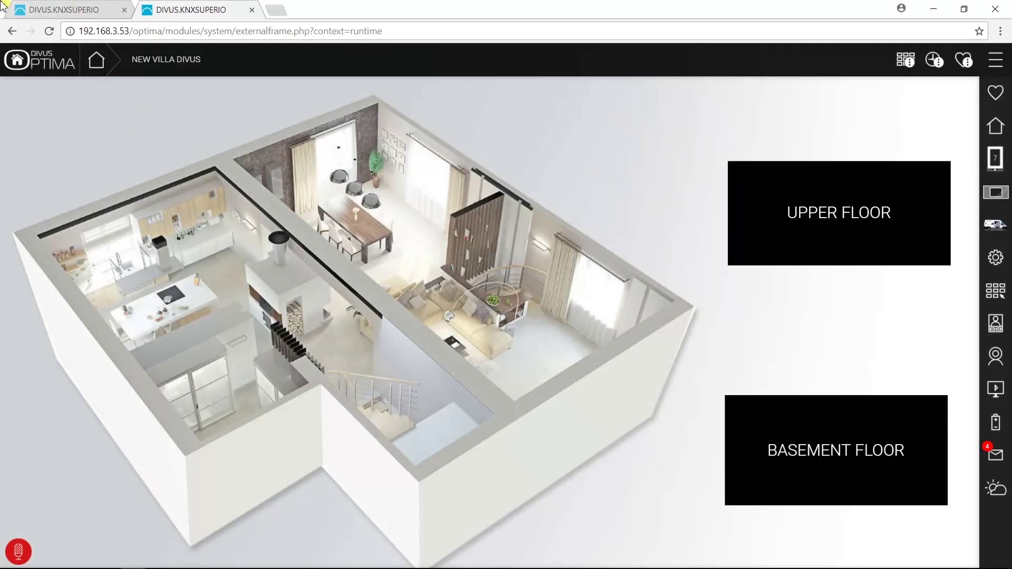
left_click(51, 10)
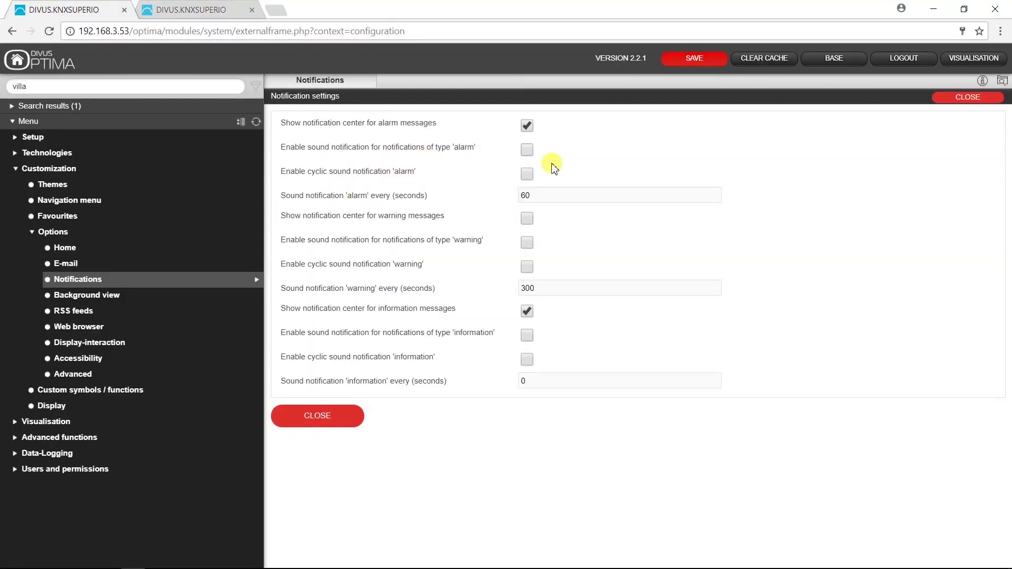
- Try the sound and cyclic sound options for notifications of type alarm
left_click(531, 151)
left_click(532, 152)
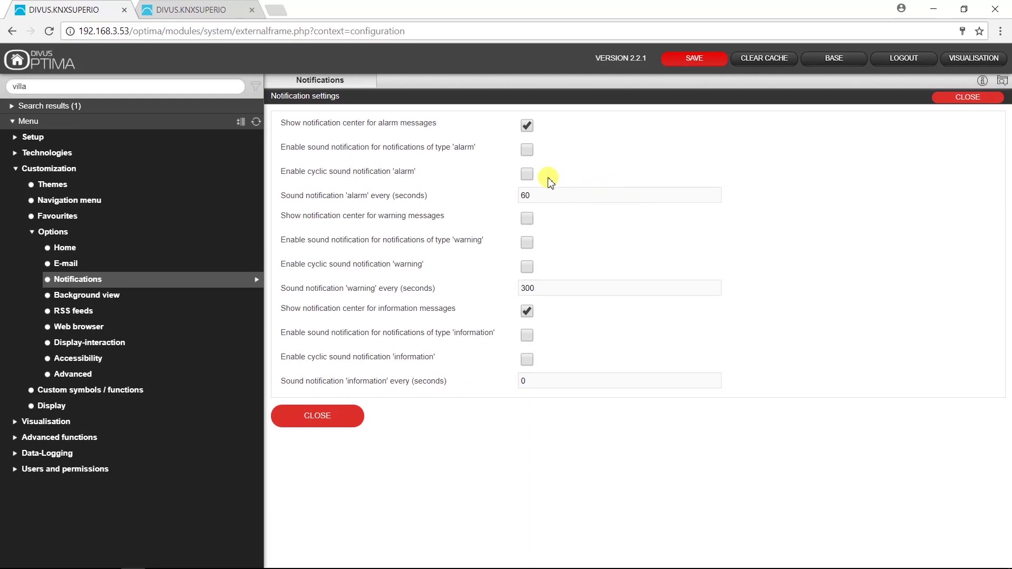
left_click(526, 175)
left_click_drag(538, 192, 512, 190)
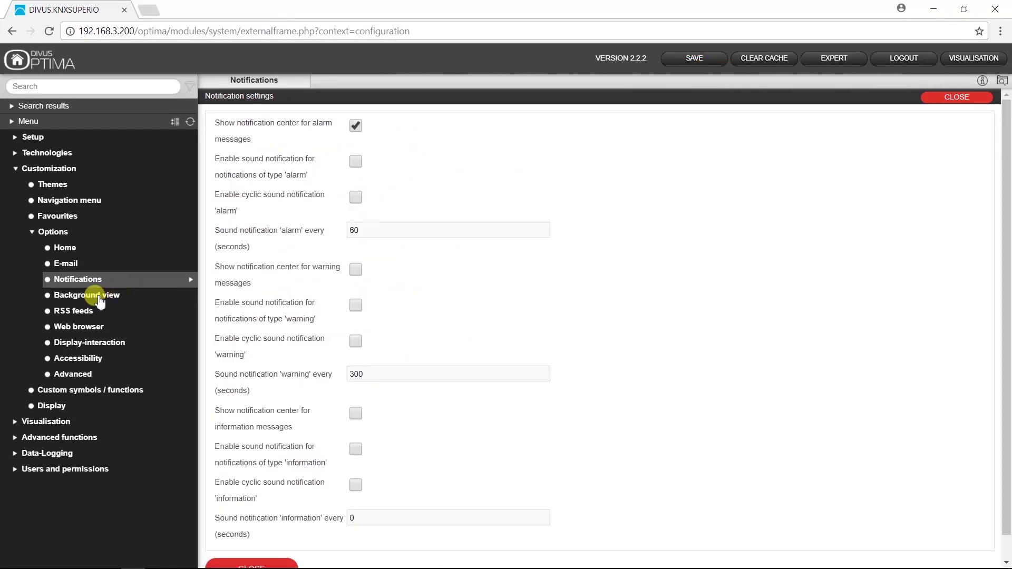
- Examine the background view settings for FOLLOW ME, zoom limits and plan-to-grid conversion
left_click(108, 295)
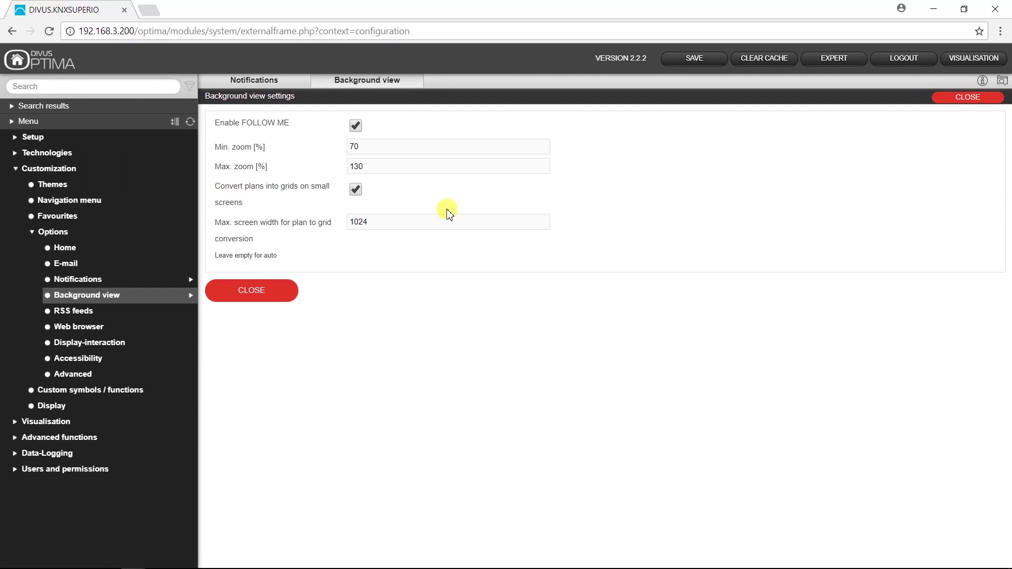
- Review the UEFA feed's title and URL in the RSS feed options and open the RSS news in the visualisation
left_click(76, 311)
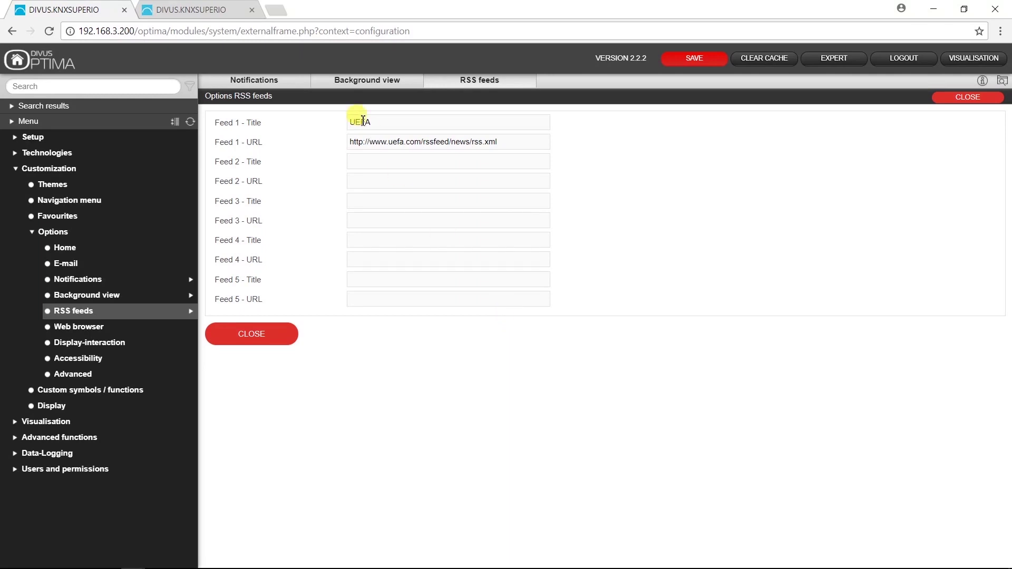
left_click_drag(384, 124, 318, 119)
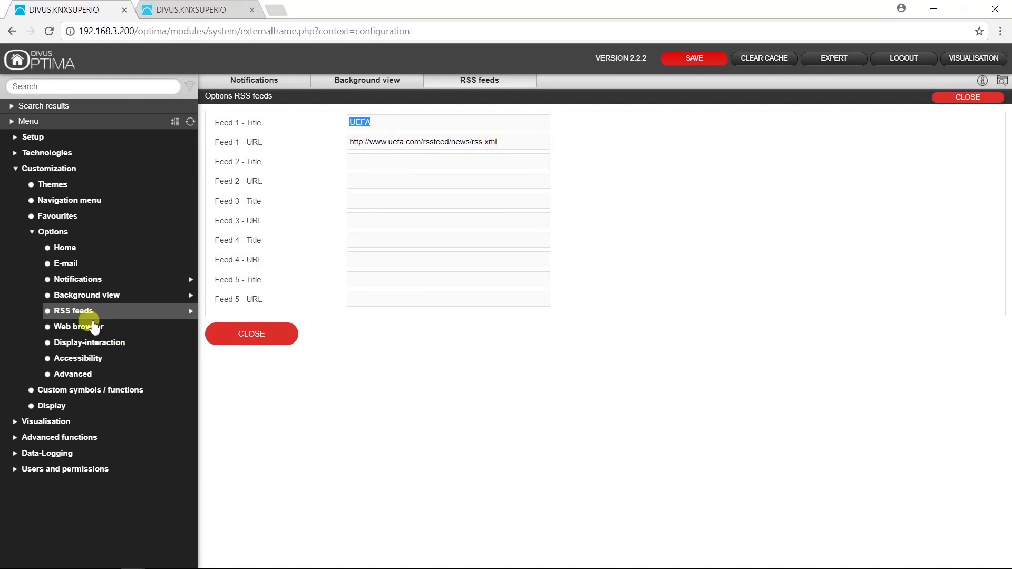
left_click(82, 311)
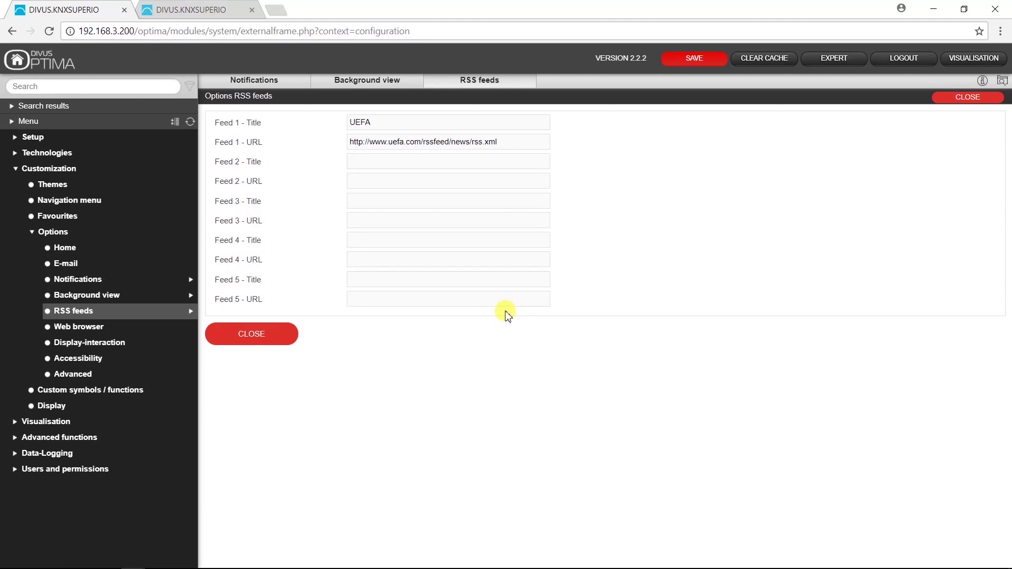
key("ctrl+Tab")
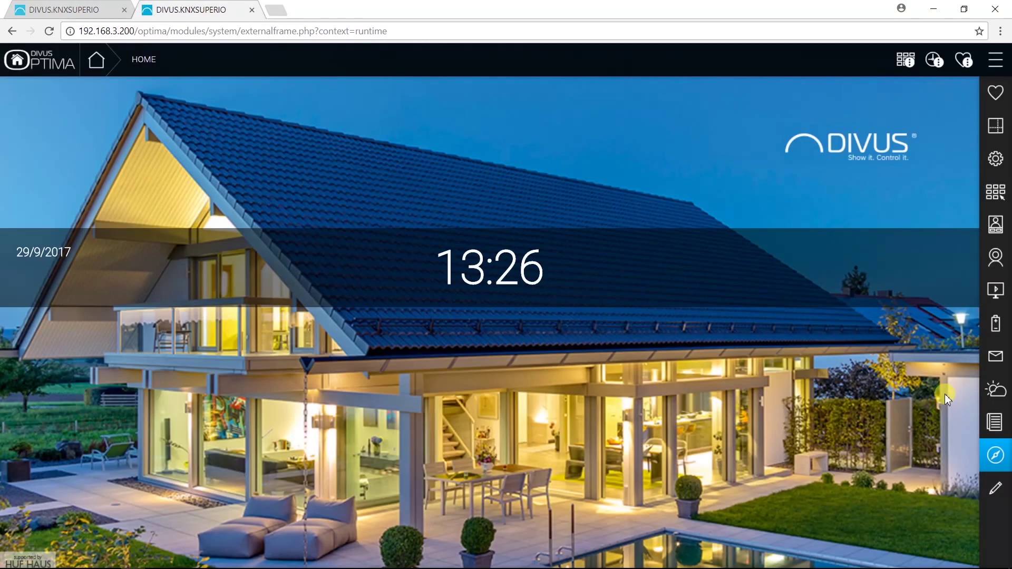
left_click(993, 424)
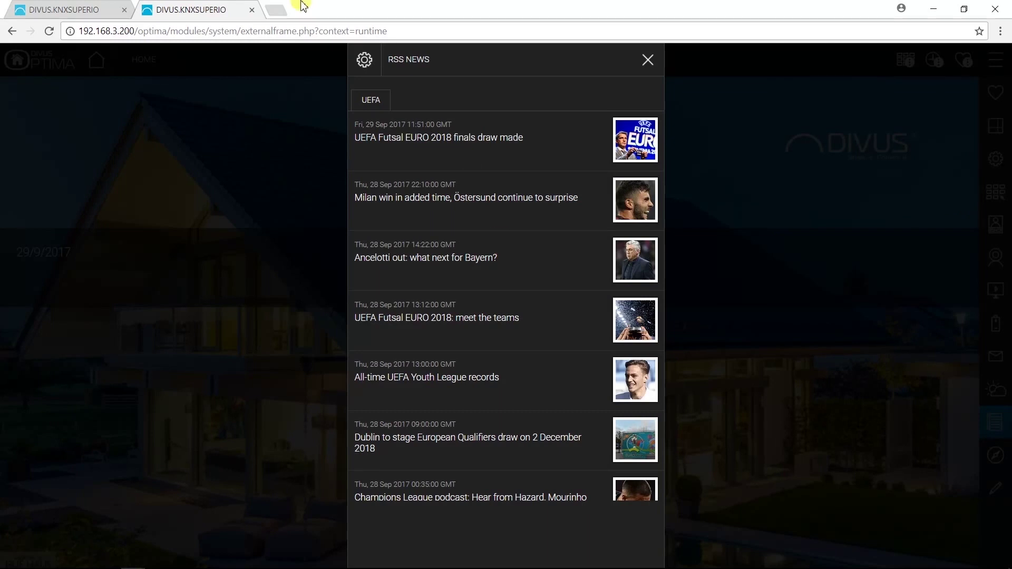
- Review the web browser bookmarks and the display-interaction options for the on-screen keyboard and cleaning mode
right_click(43, 5)
left_click(29, 6)
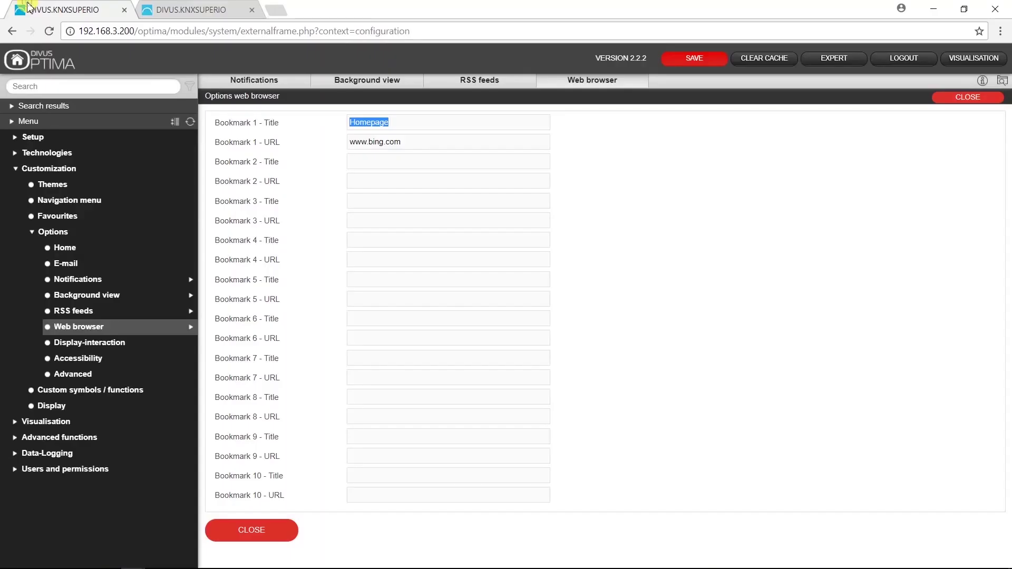
left_click(111, 343)
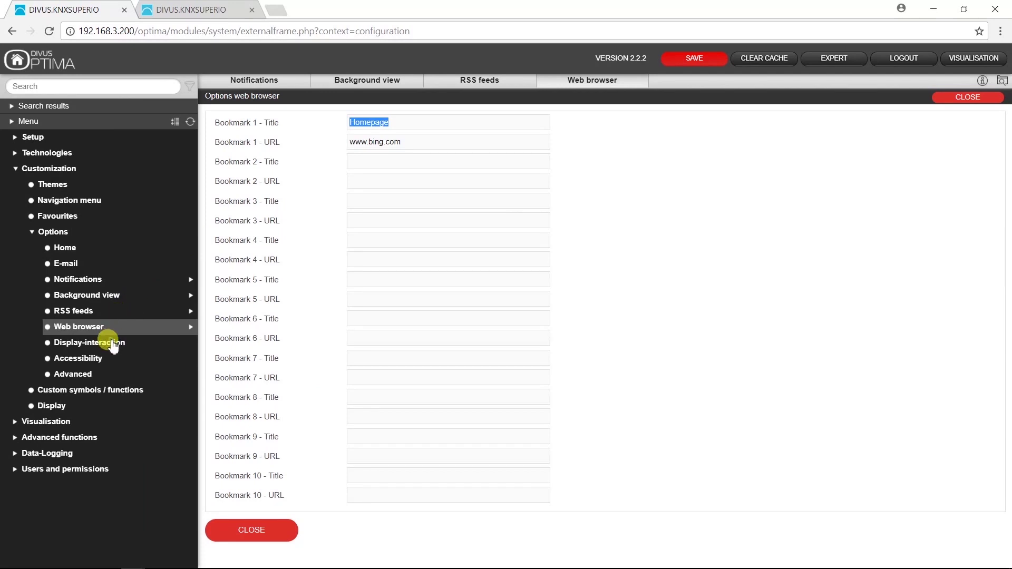
left_click(111, 343)
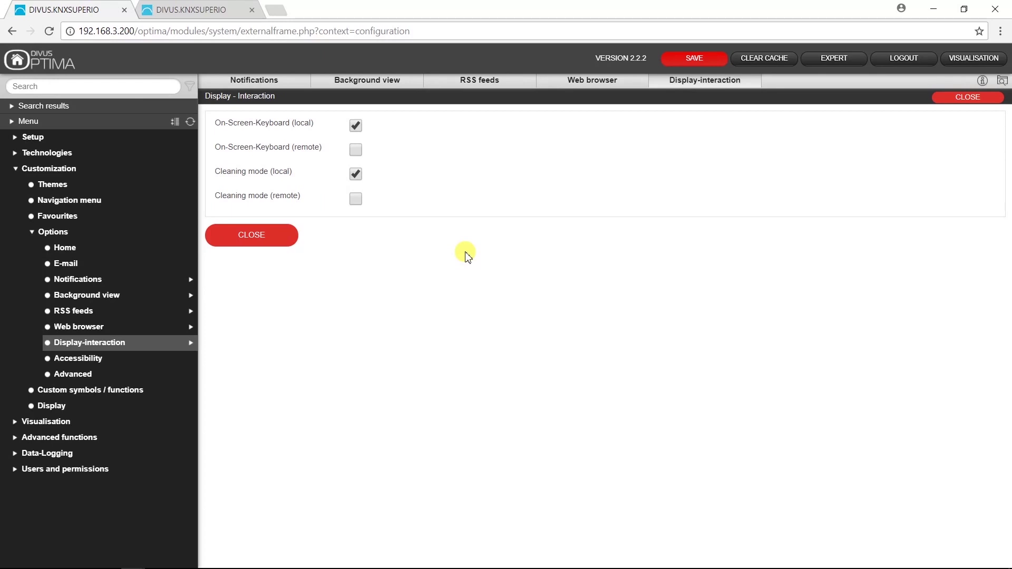
left_click(190, 9)
left_click(81, 6)
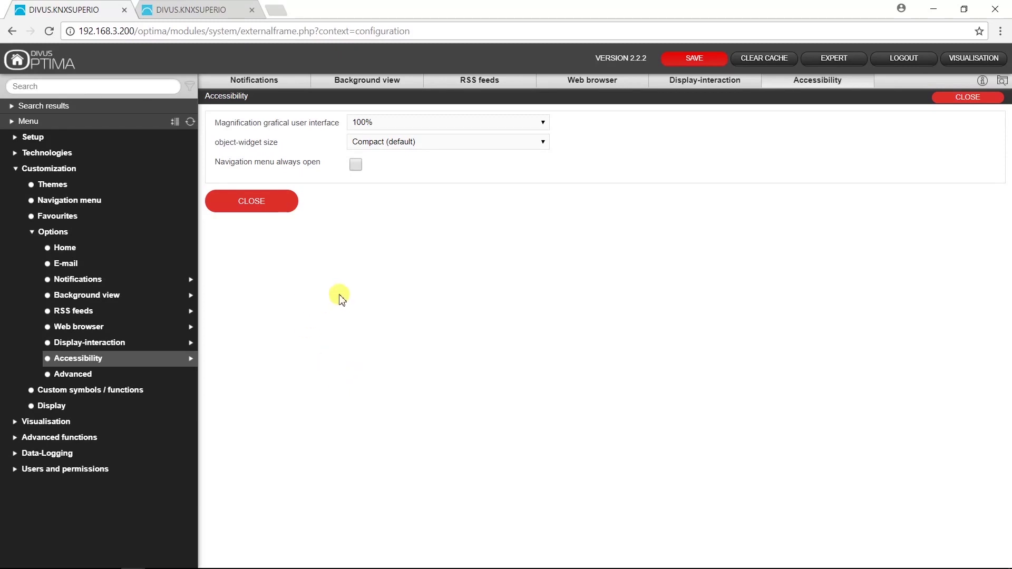
- Examine the accessibility options for interface magnification and object-widget size, and the advanced cache and auto-refresh settings
left_click(404, 122)
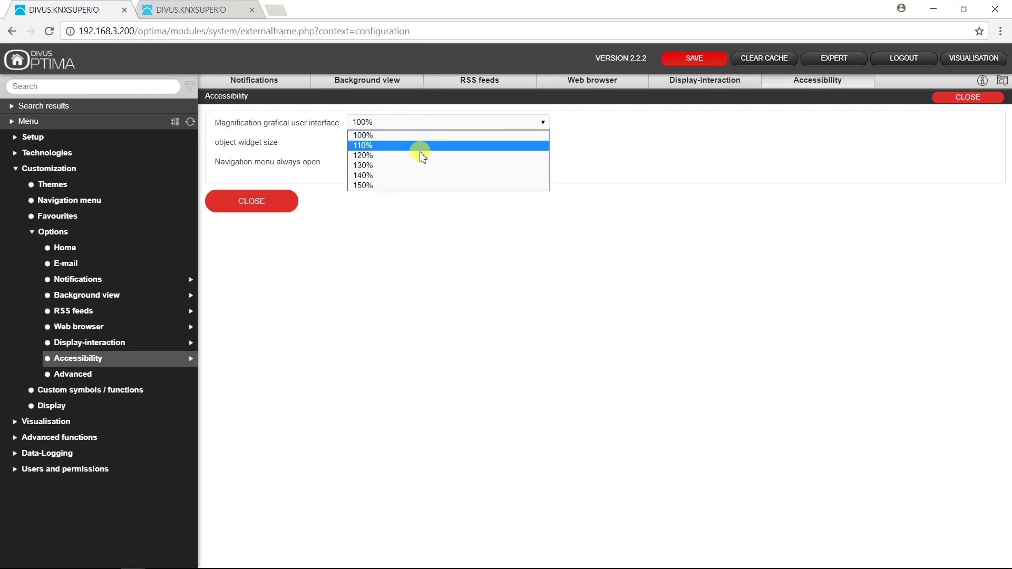
left_click(403, 256)
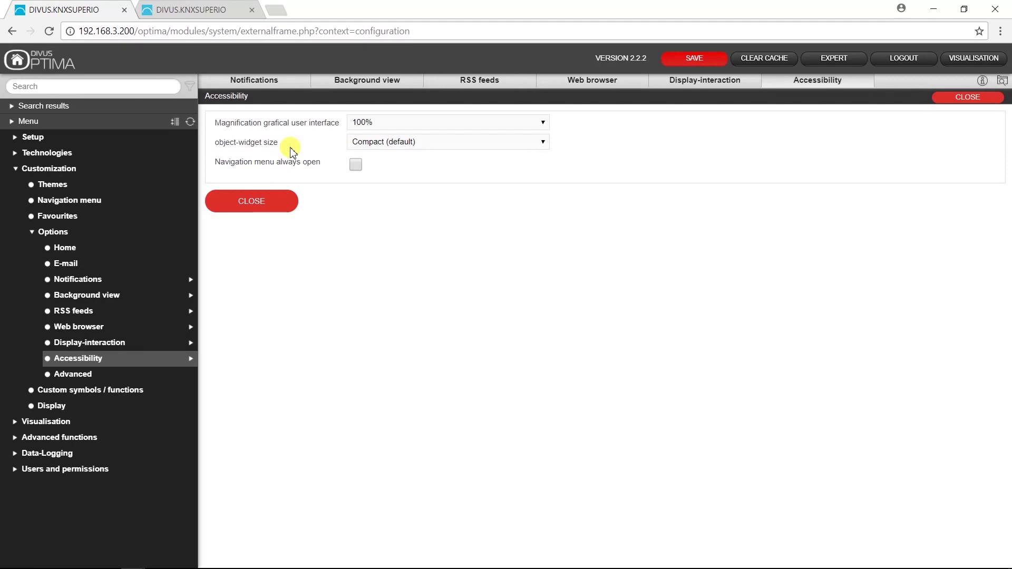
left_click(423, 144)
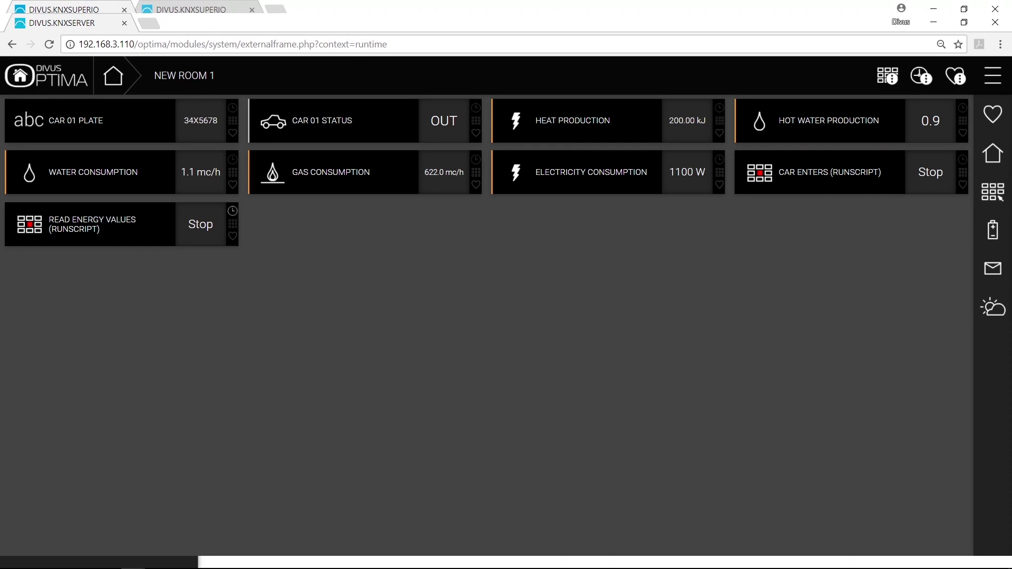
key("F5")
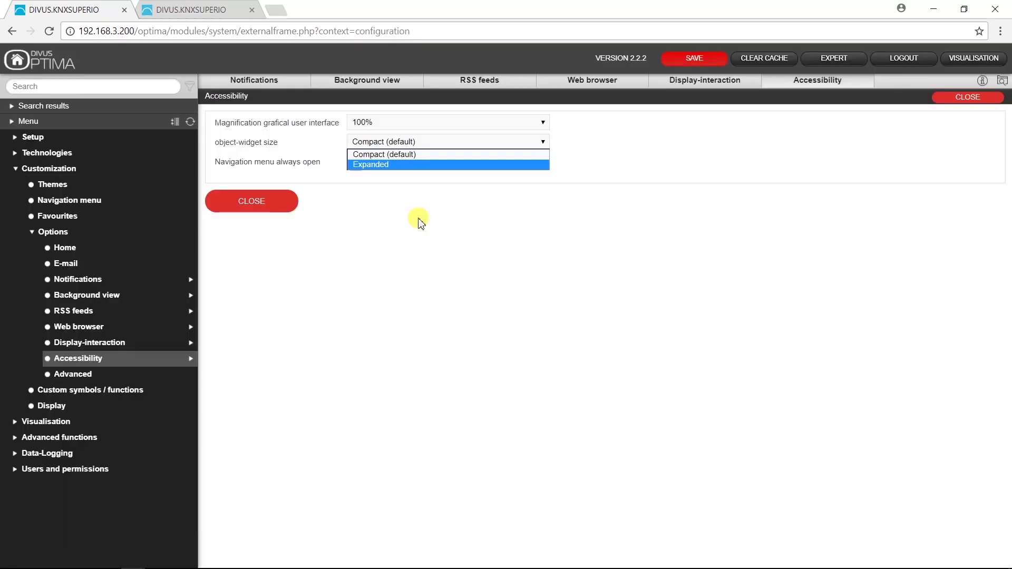
left_click(418, 219)
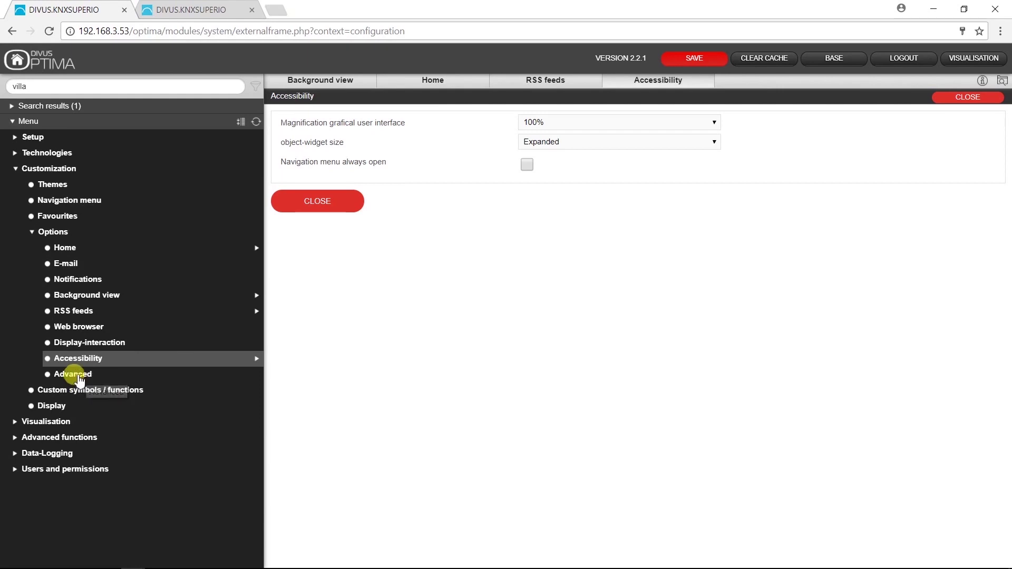
left_click(77, 376)
left_click(606, 116)
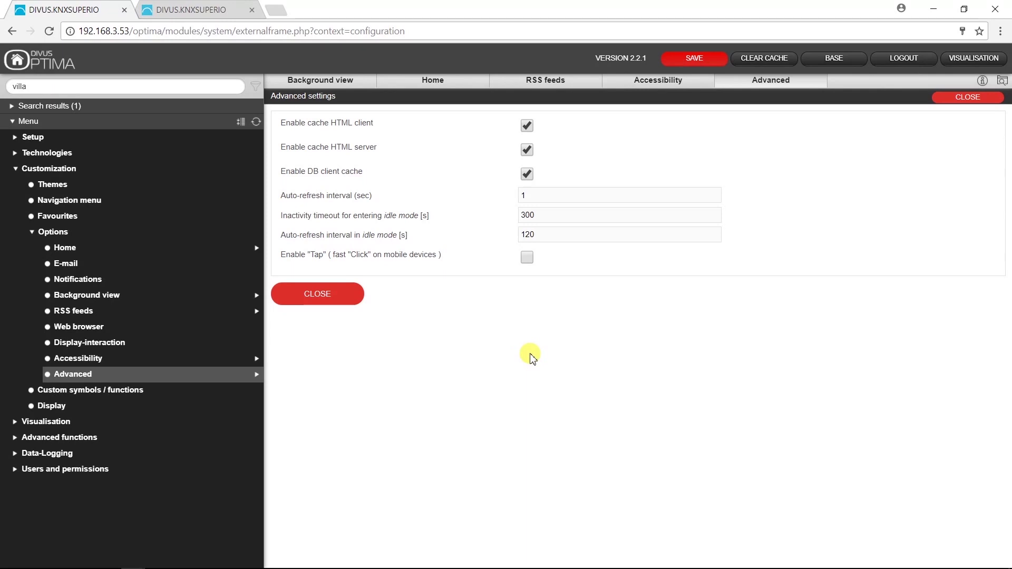
- Duplicate the Heating / Cooling symbol in the custom symbols / functions list and open the copy for editing
left_click(114, 395)
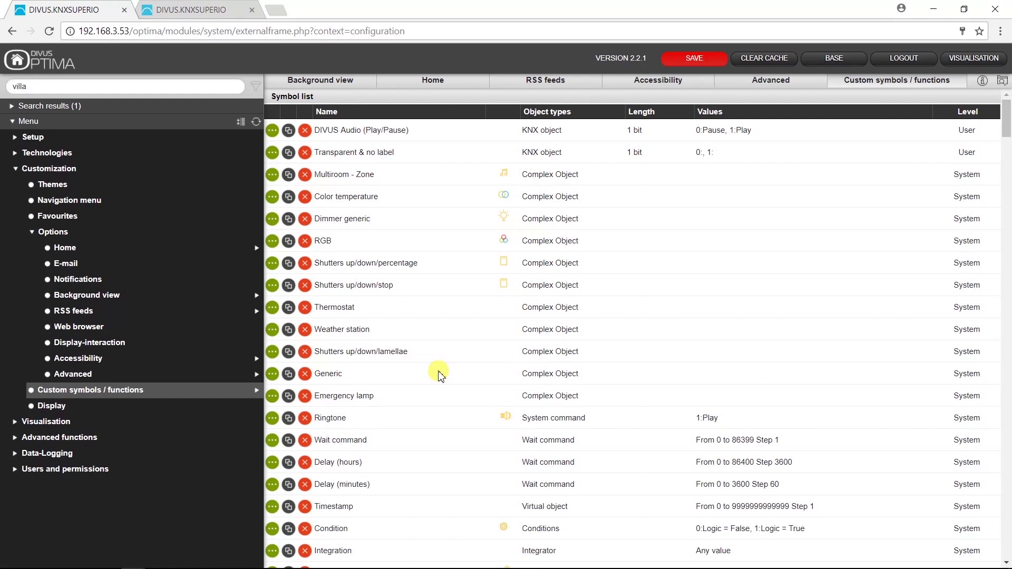
scroll(853, 361, "down", 4)
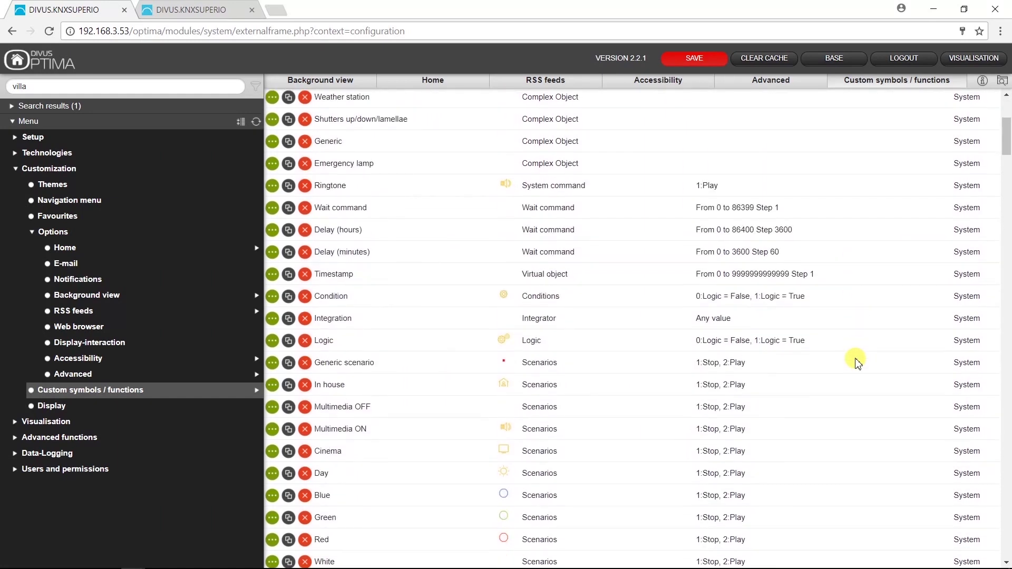
scroll(854, 361, "down", 1)
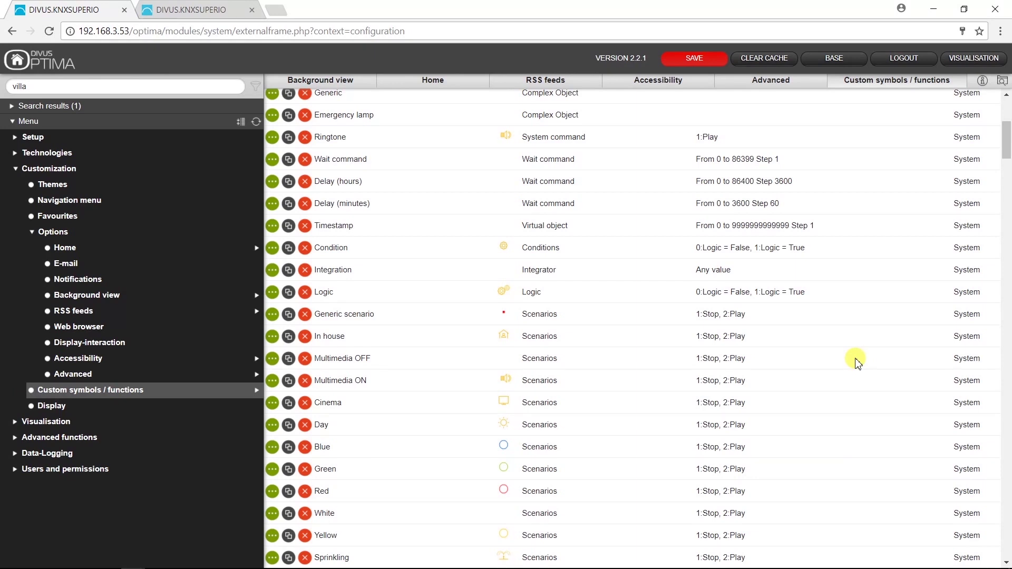
scroll(855, 361, "up", 5)
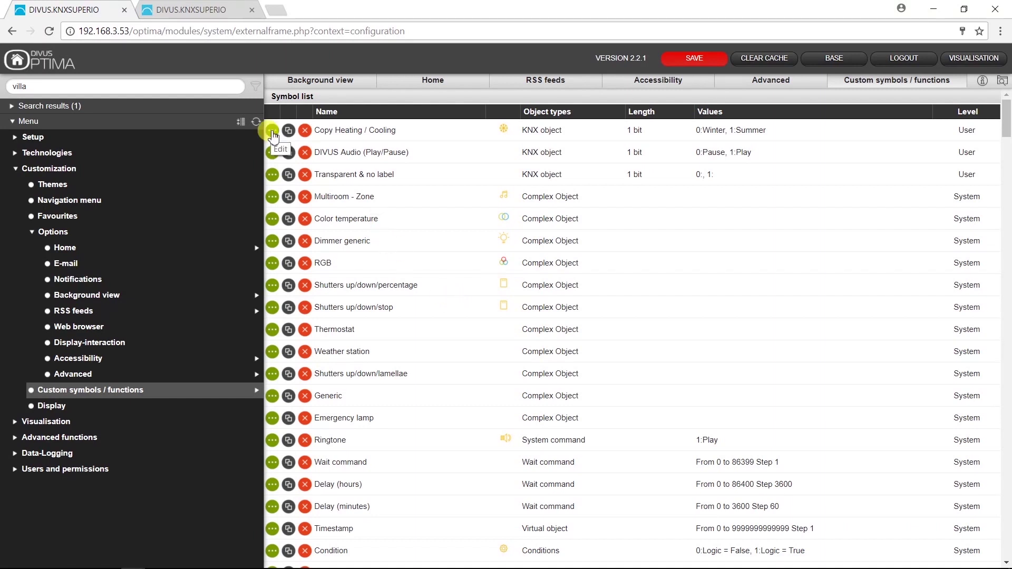
left_click(258, 122)
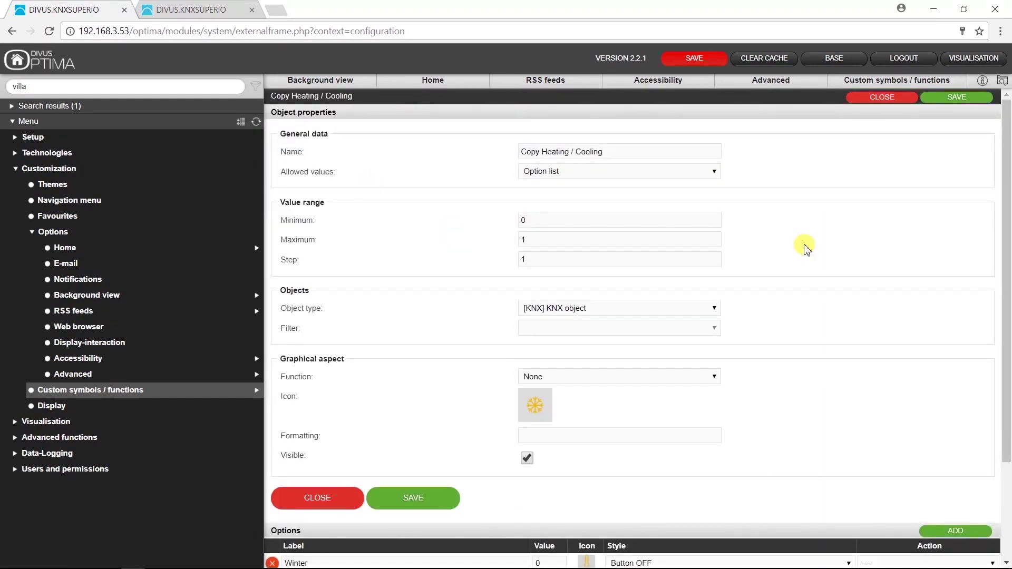
scroll(805, 247, "down", 1)
scroll(805, 247, "up", 2)
- Rename the copied symbol as "Heating / Cooling Tutorial"
left_click(622, 152)
type("Tutorial")
left_click(542, 152)
key("BackSpace")
key("BackSpace")
key("BackSpace")
key("BackSpace")
key("BackSpace")
- Try Value range as the symbol's allowed values, and restore Option list
left_click(584, 174)
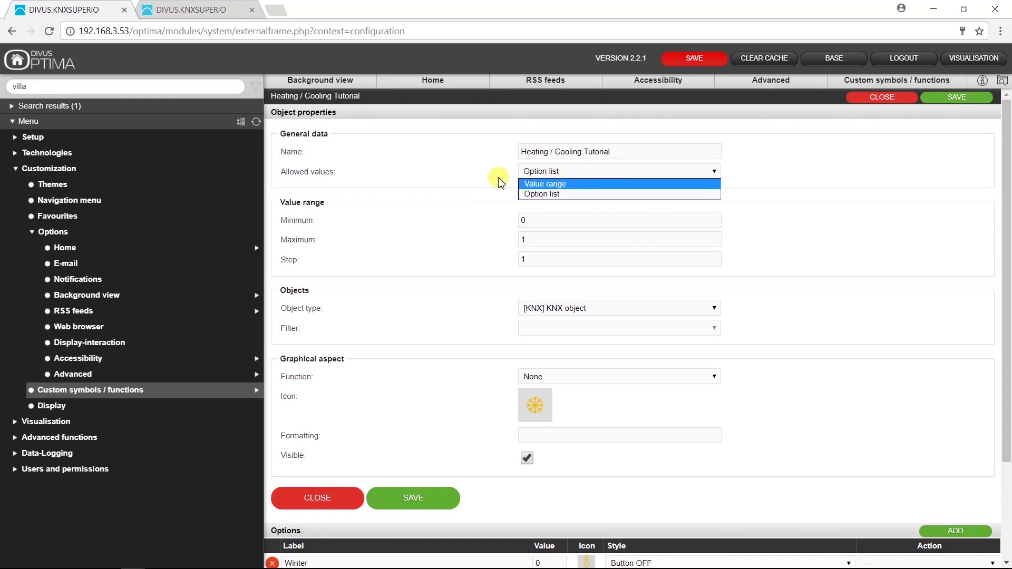
left_click(464, 181)
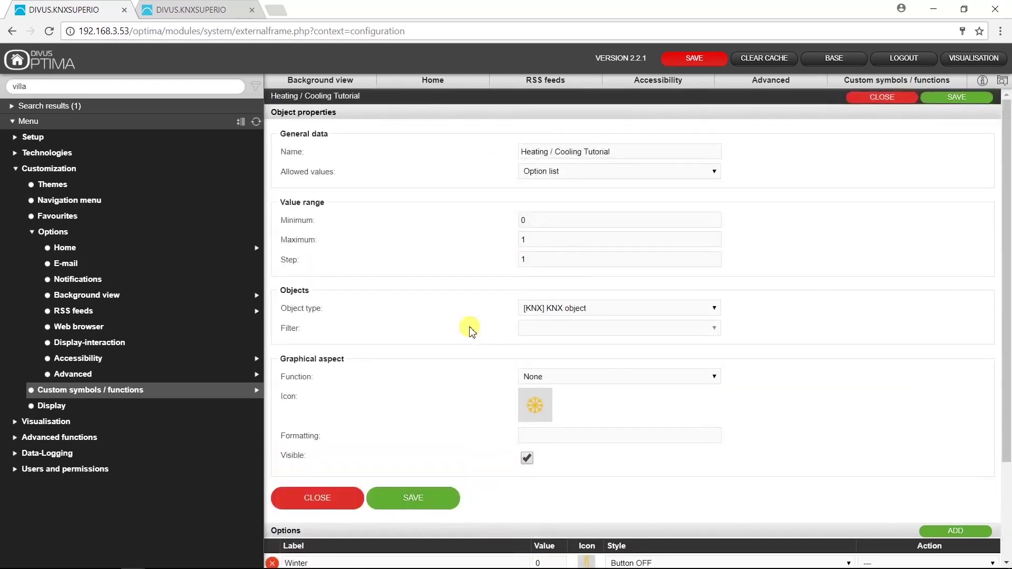
left_click(580, 172)
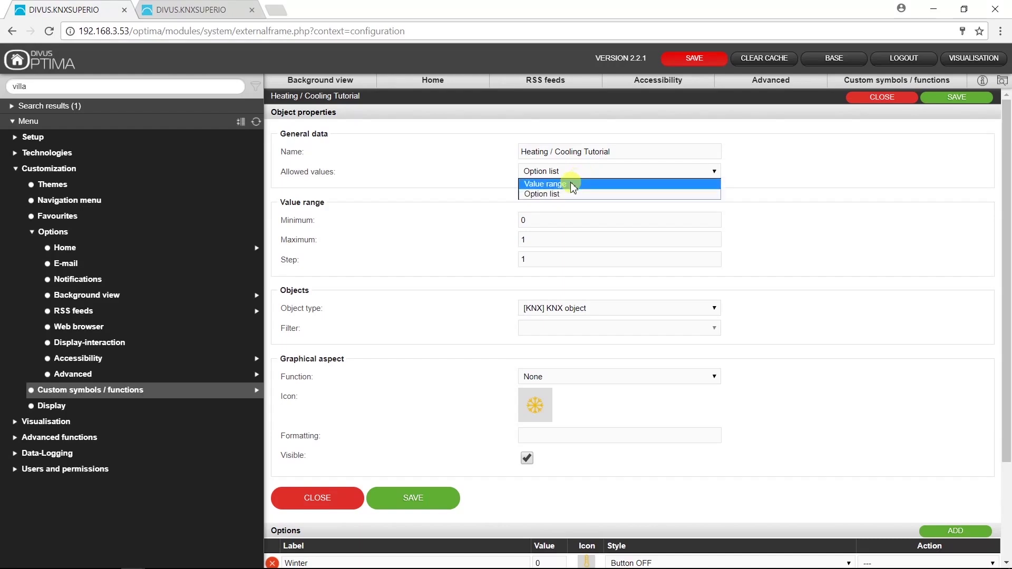
left_click(570, 183)
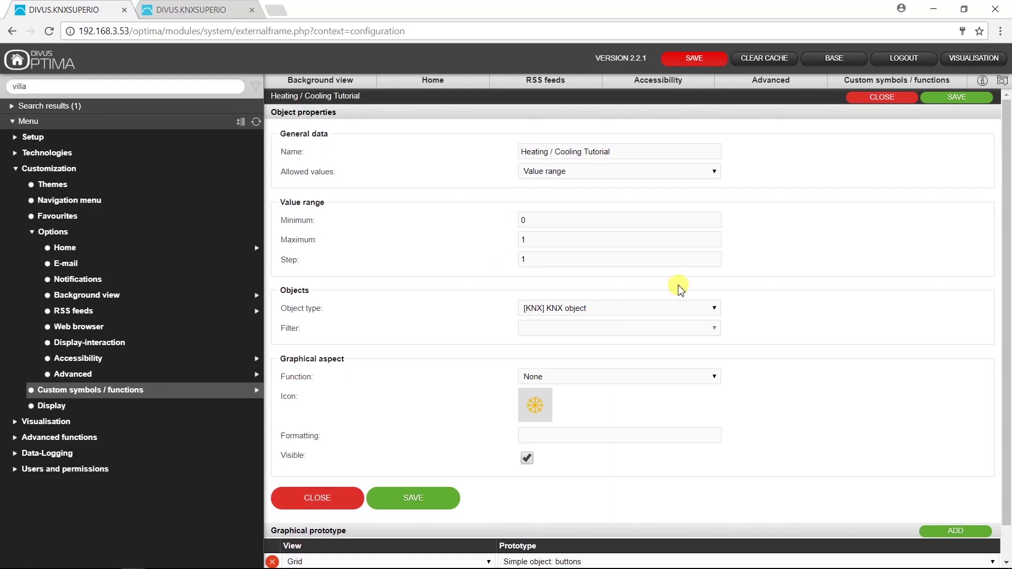
left_click(538, 264)
left_click(574, 172)
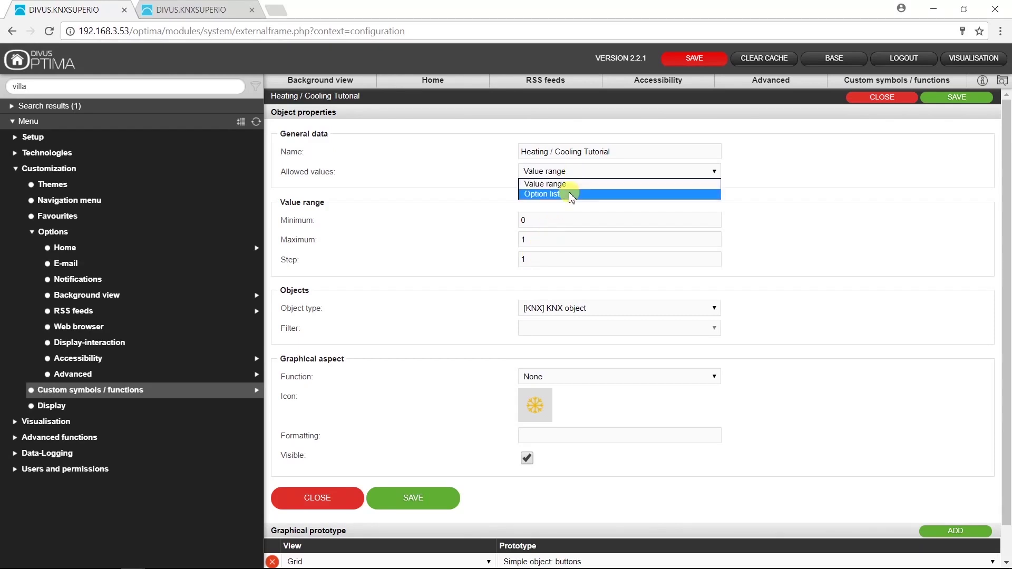
left_click(571, 195)
left_click(526, 240)
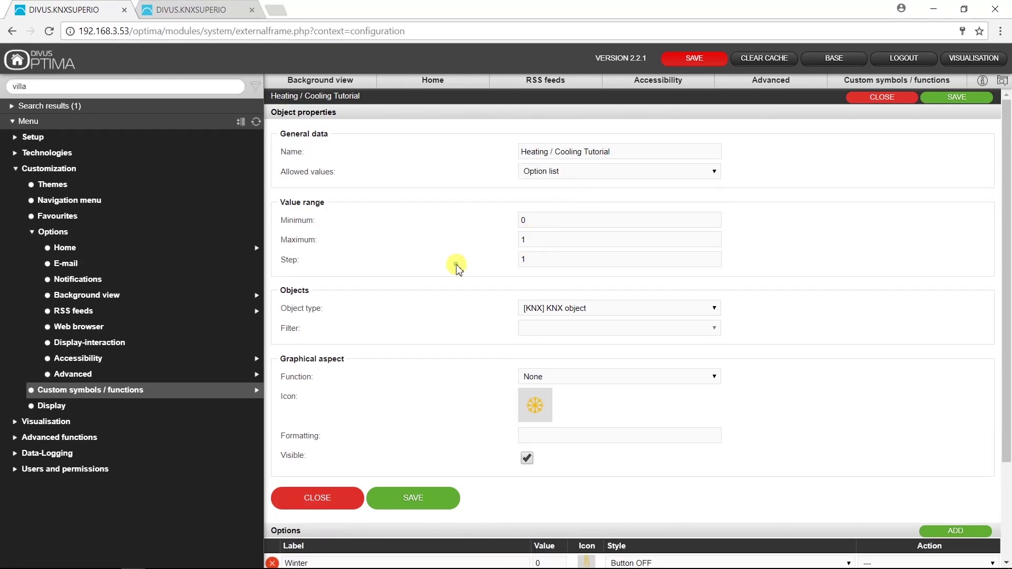
- Set the symbol's function to System and choose the blue circle as its icon
scroll(457, 268, "down", 2)
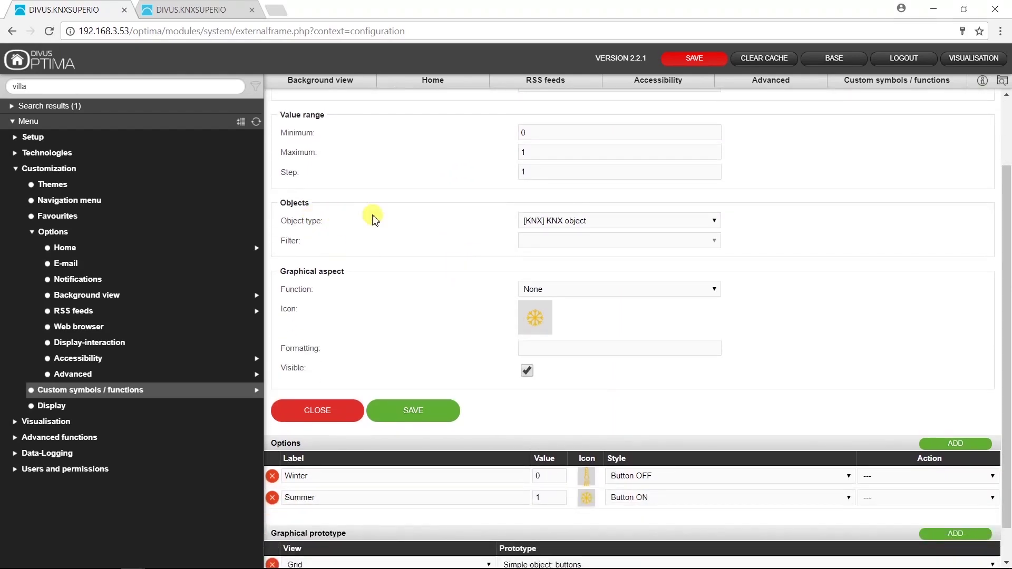
scroll(482, 257, "down", 1)
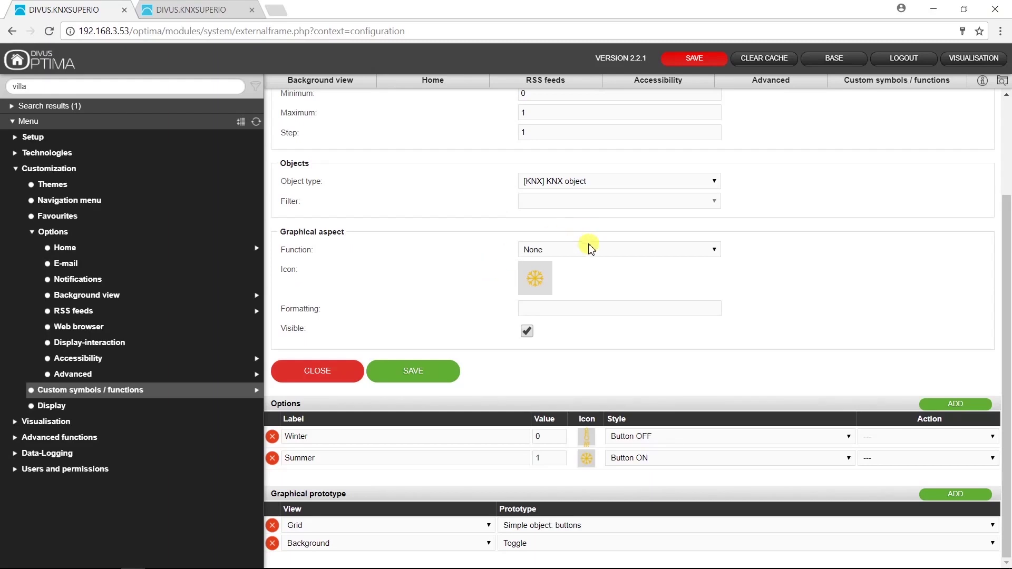
left_click(573, 250)
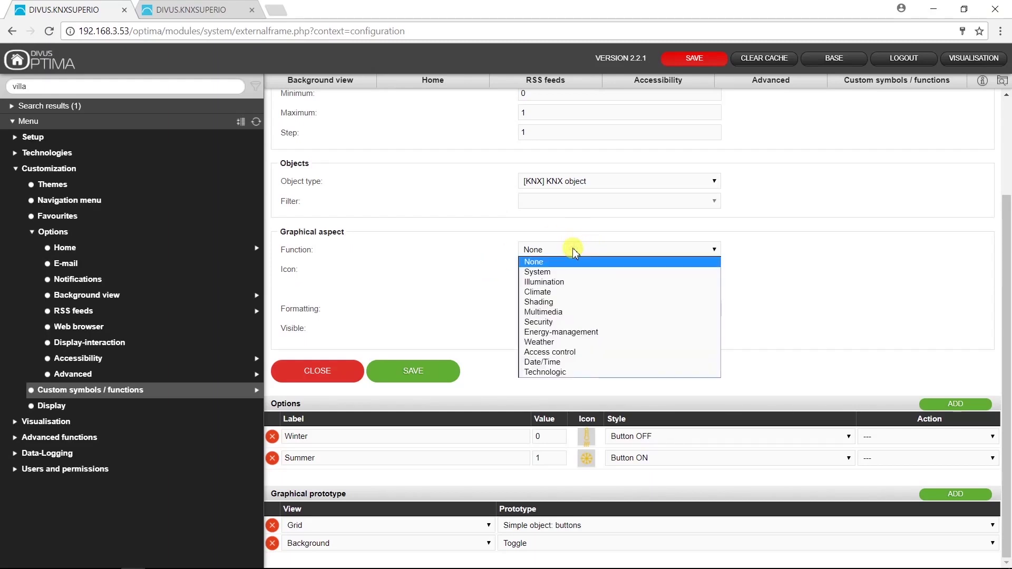
left_click(533, 273)
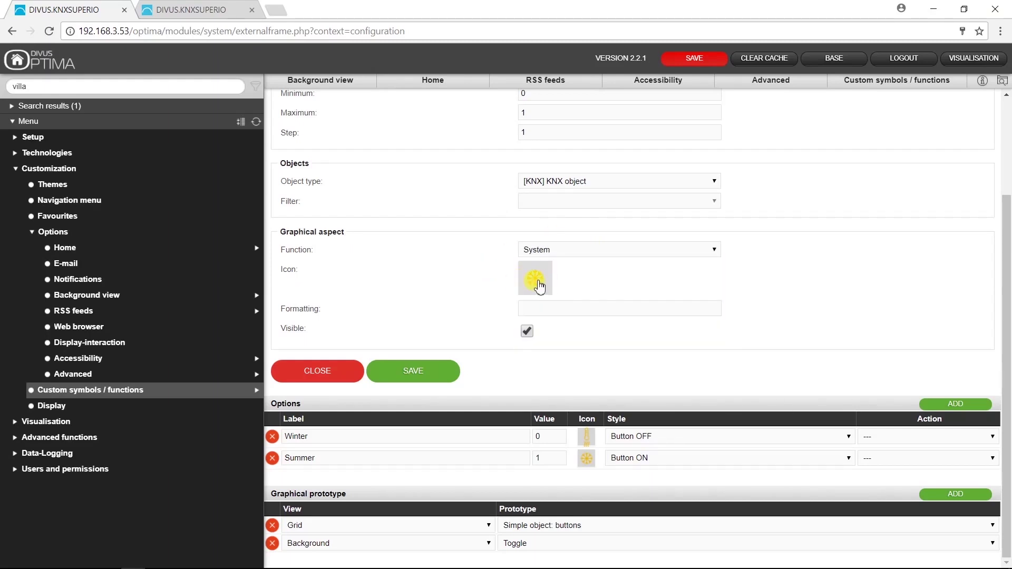
left_click(537, 282)
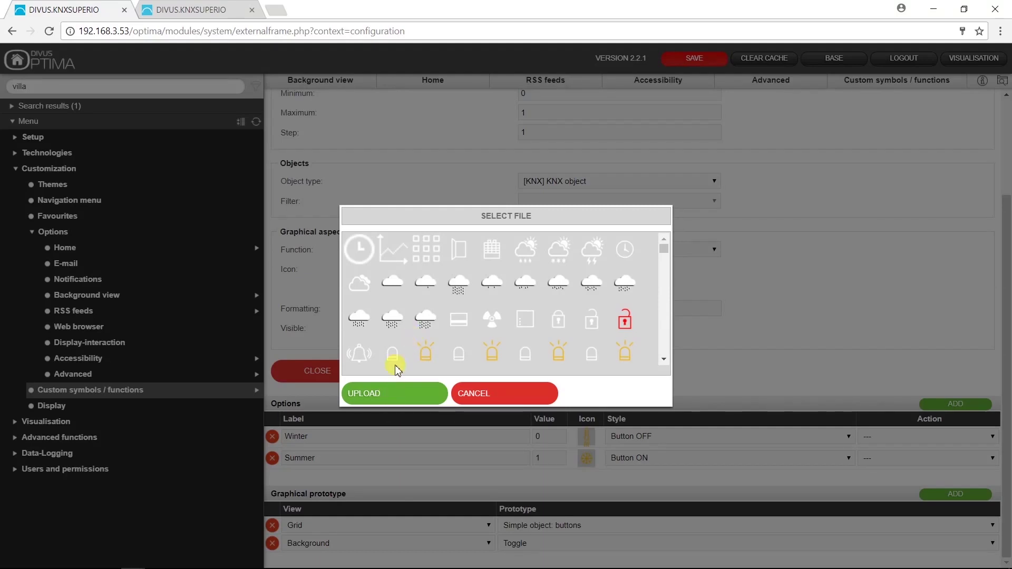
scroll(614, 347, "down", 5)
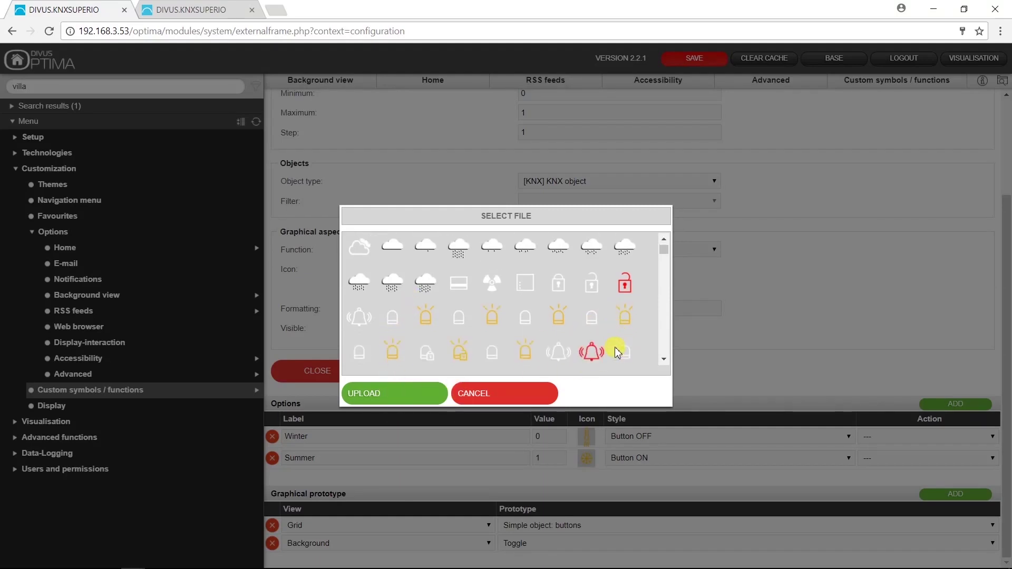
scroll(615, 346, "down", 8)
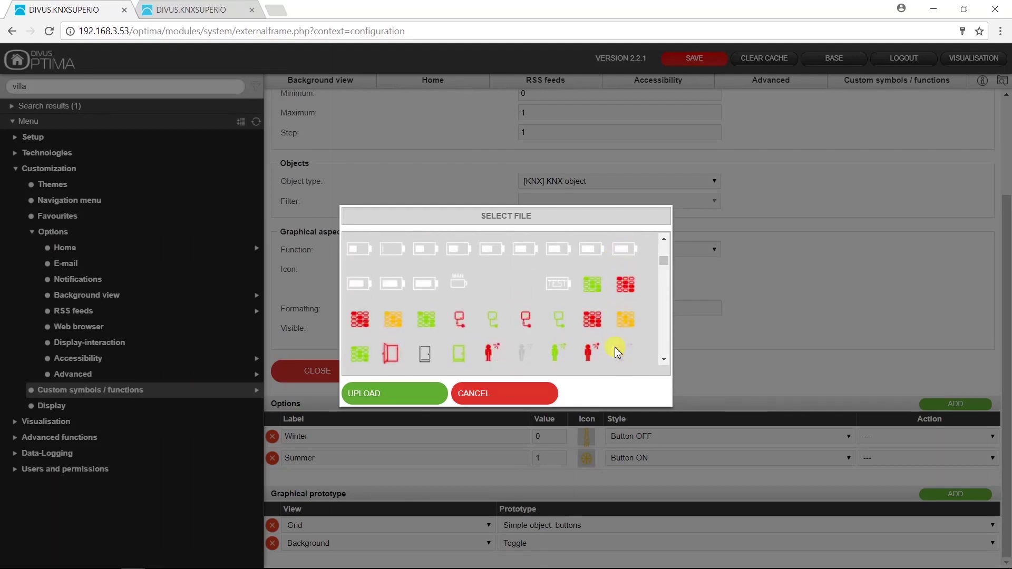
scroll(614, 346, "down", 2)
left_click(560, 343)
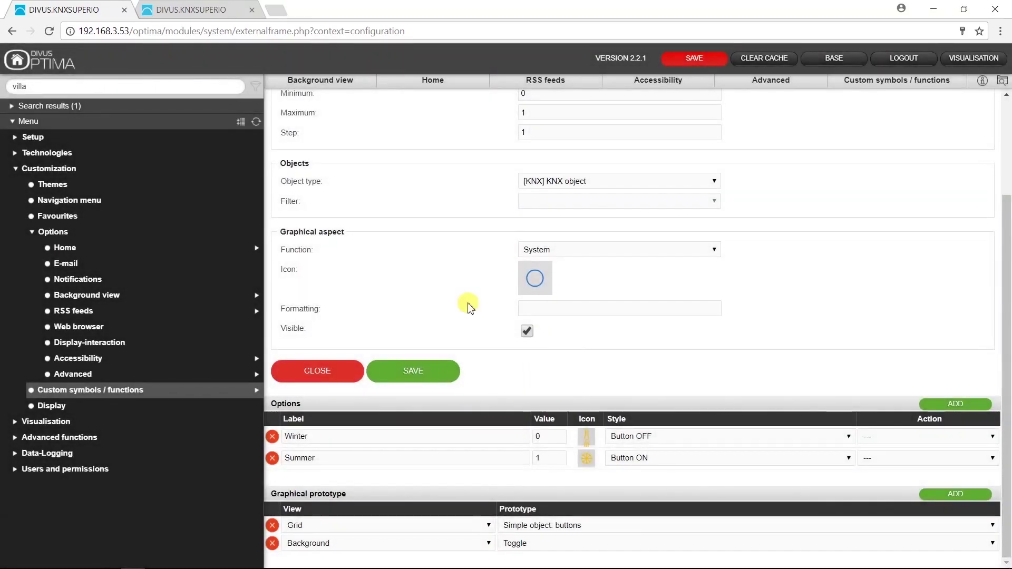
- Assign the yellow loudspeaker icon to the Winter option and the muted loudspeaker icon to the Summer option, and save the changes
scroll(471, 307, "up", 3)
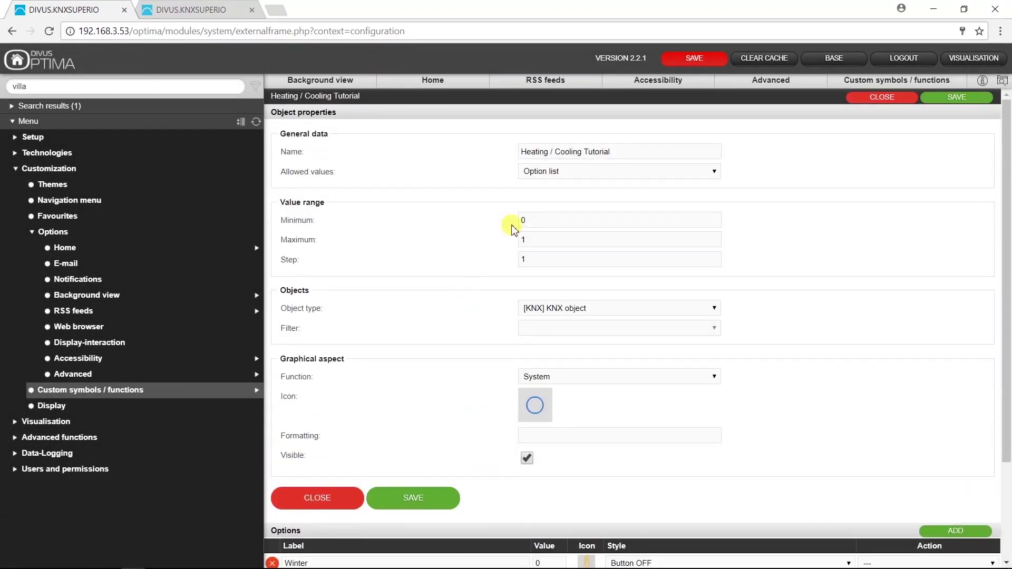
scroll(455, 352, "down", 3)
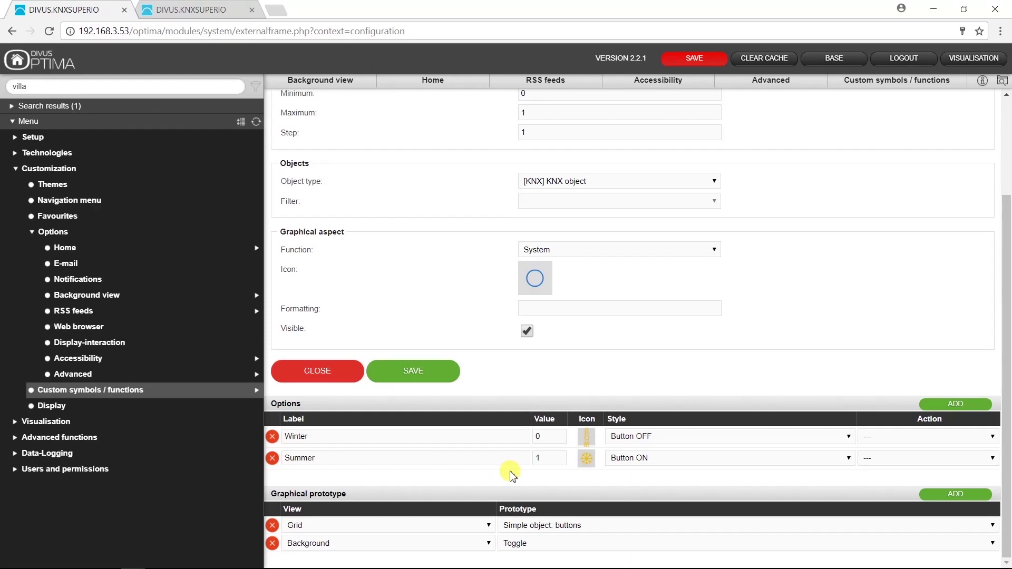
left_click(586, 436)
scroll(569, 346, "down", 2)
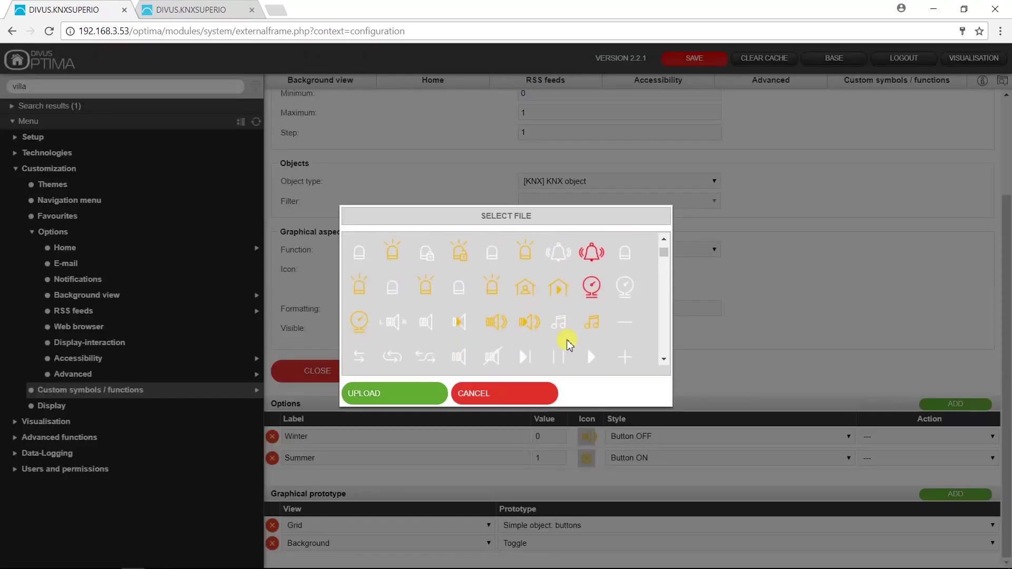
scroll(569, 345, "down", 1)
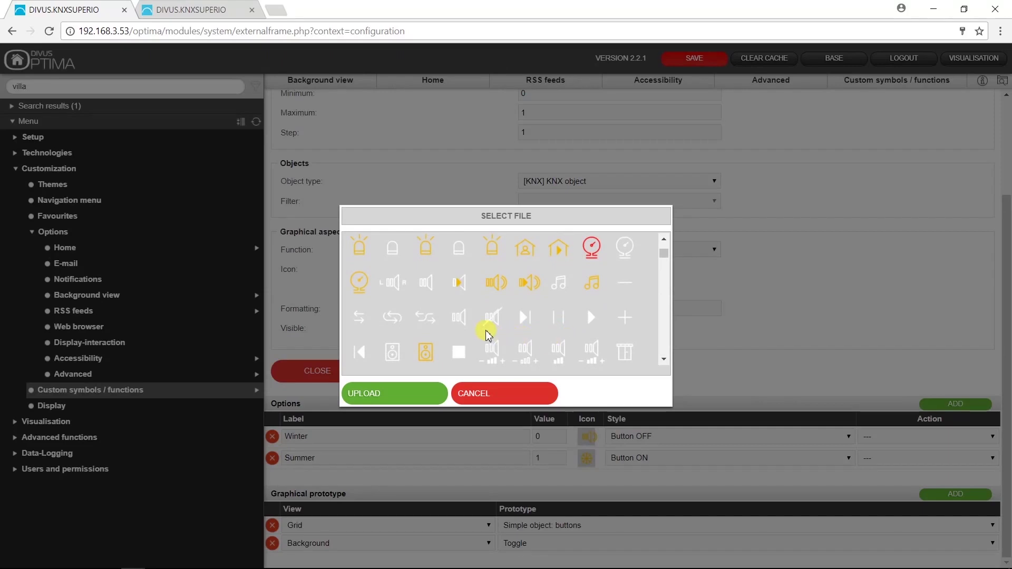
double_click(494, 318)
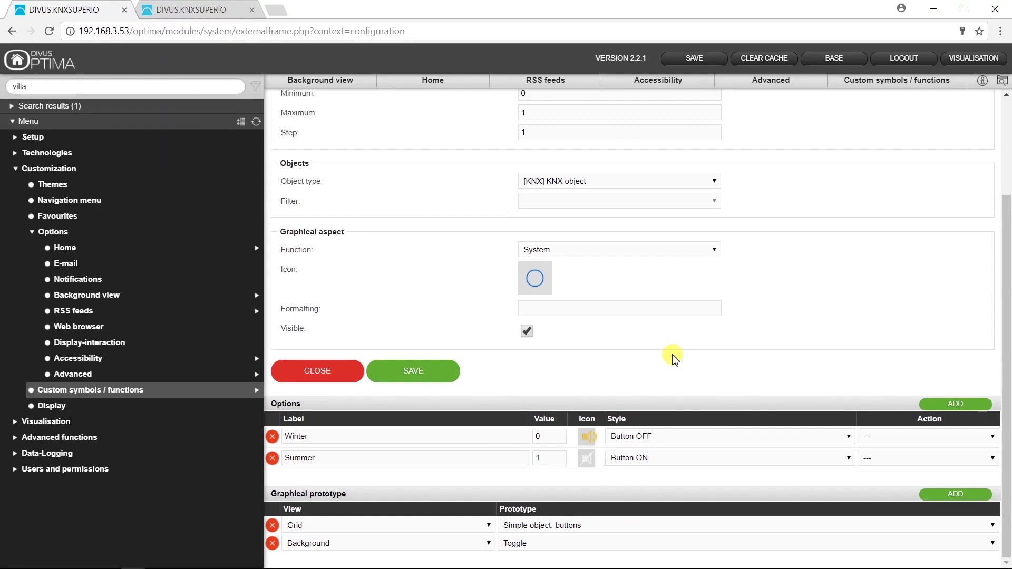
scroll(674, 358, "up", 1)
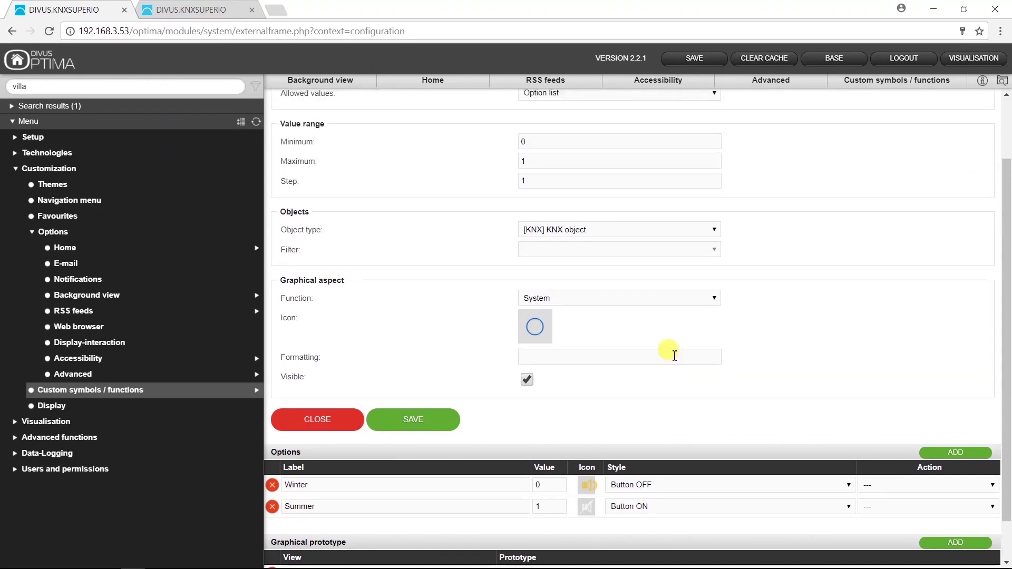
scroll(675, 356, "up", 1)
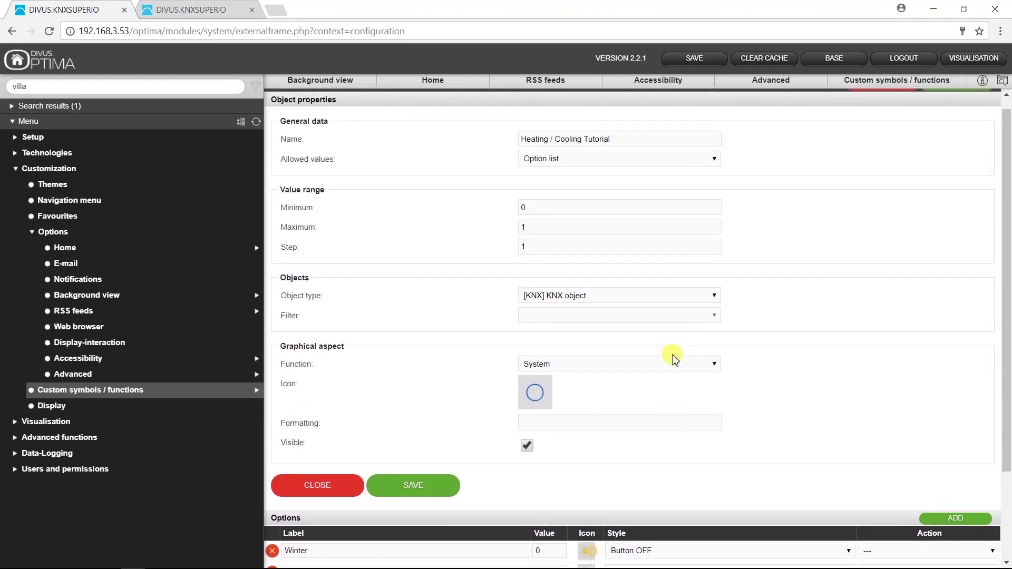
scroll(675, 359, "down", 2)
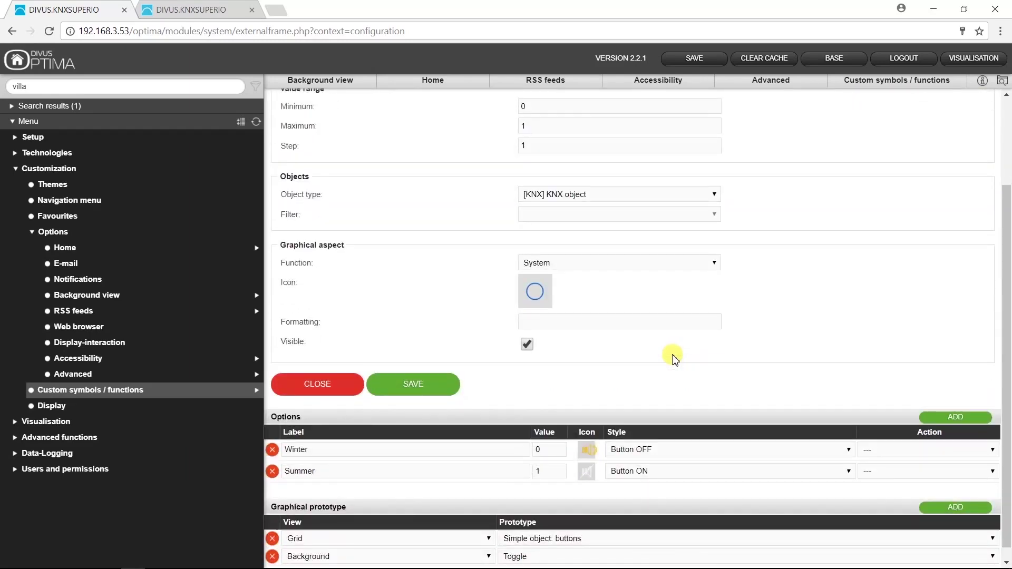
- Review the display configuration and browse the available screensaver images without changing the selection
left_click(46, 407)
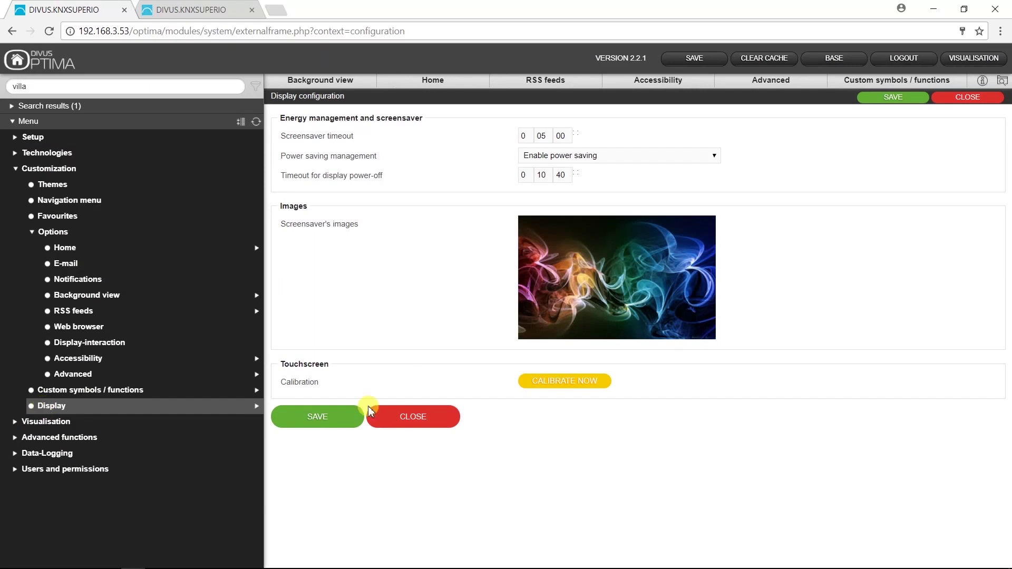
left_click(555, 266)
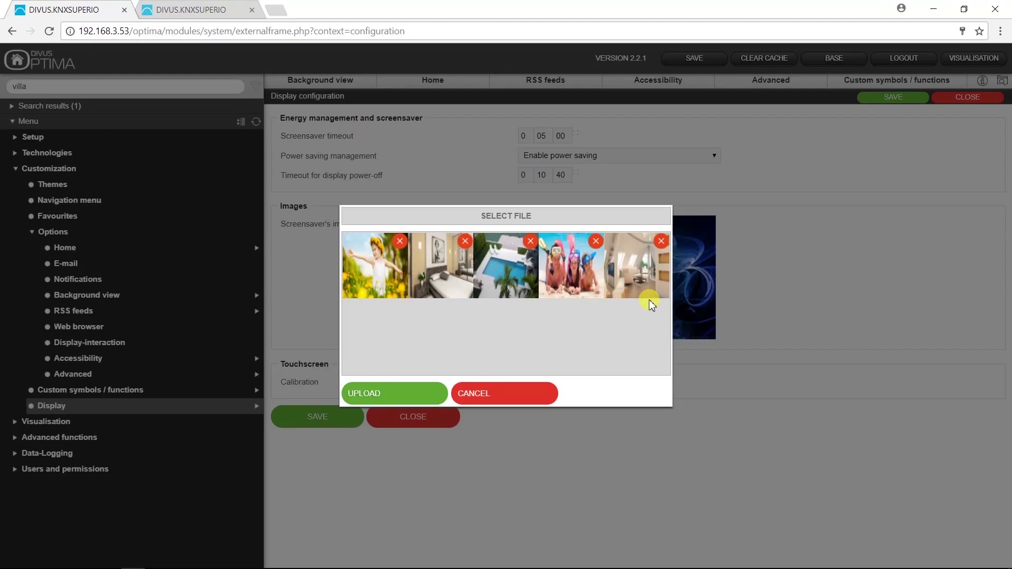
left_click(515, 396)
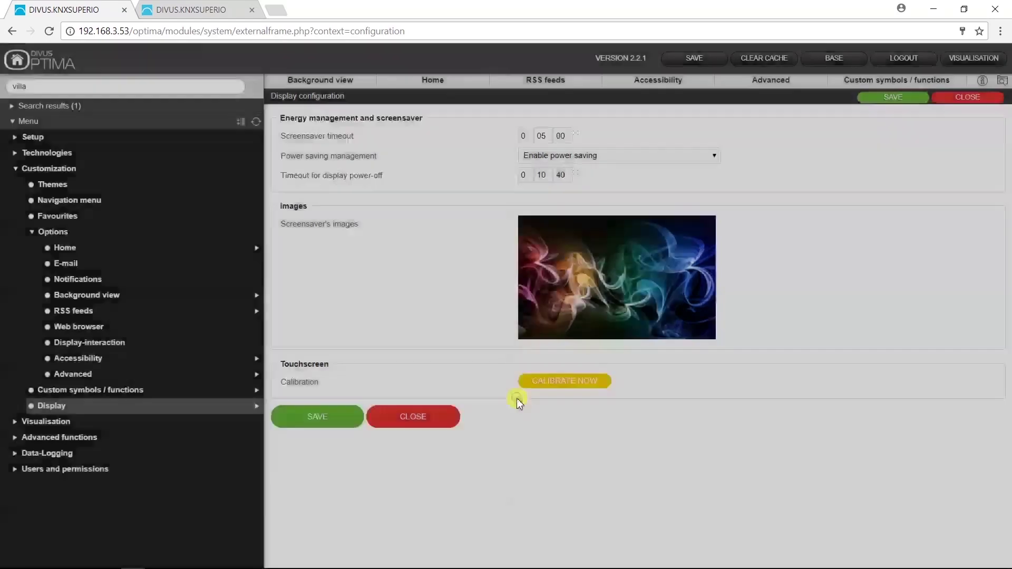